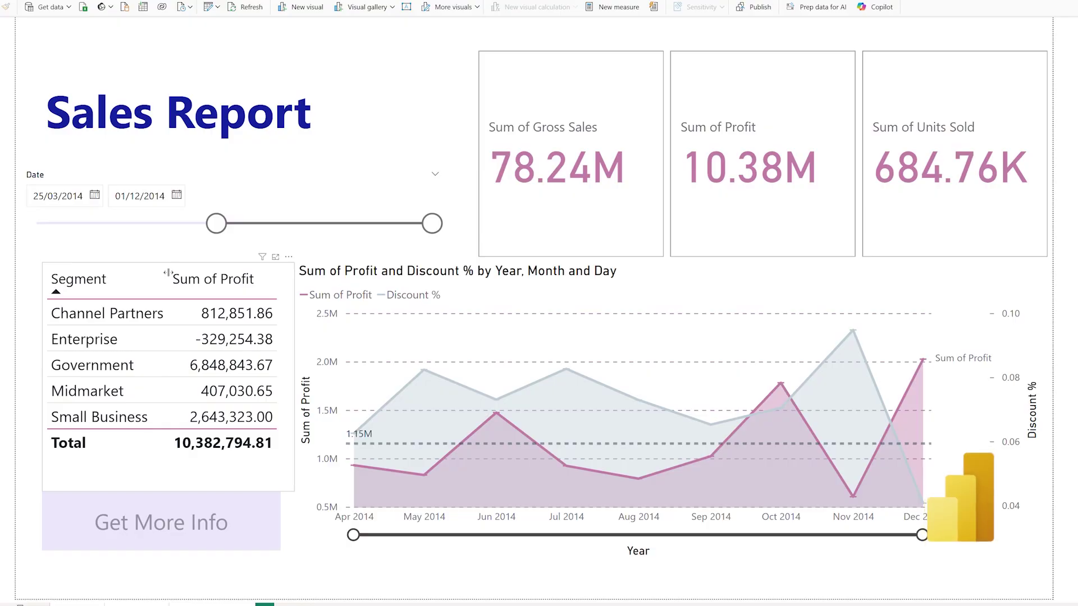
Move the Date slicer's start earlier, then drill through from Channel Partners to More Information.
left_click_drag(217, 223, 62, 223)
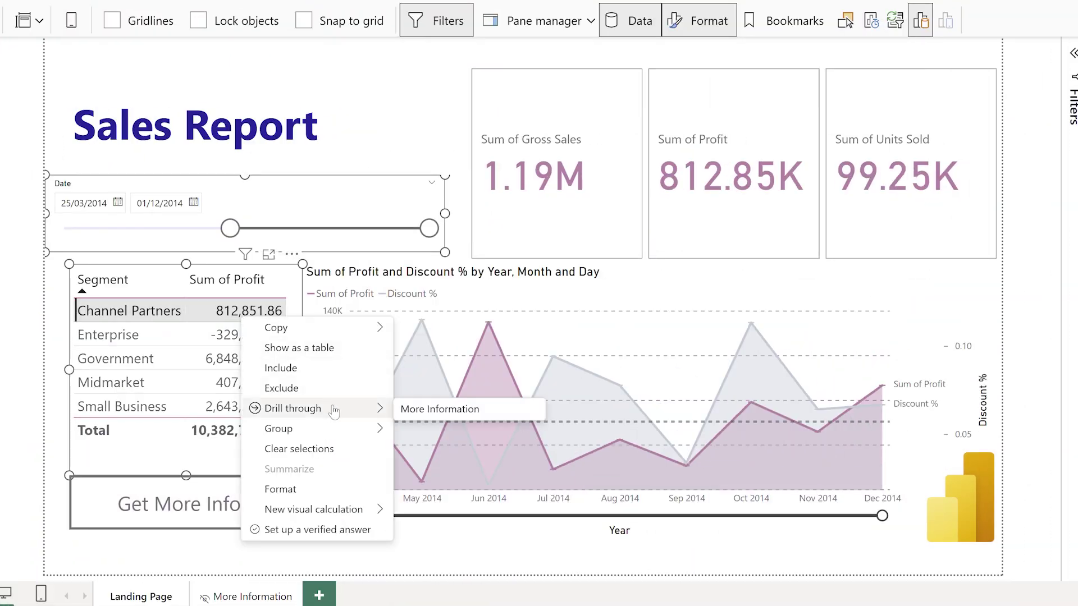
left_click(431, 409)
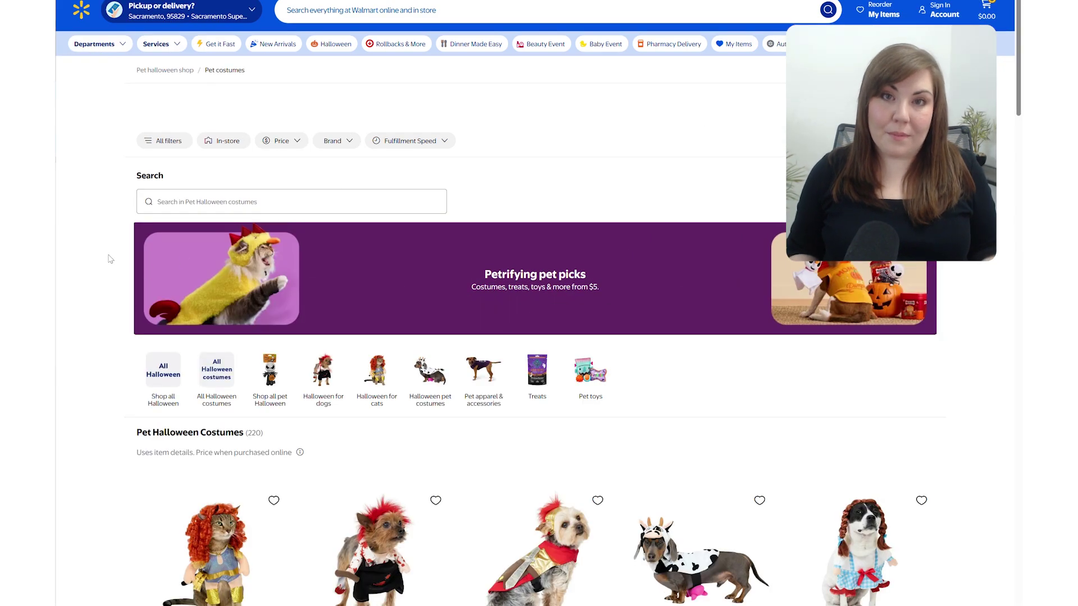
Open the Gladiator pet costume's product page from the Halloween costumes list.
scroll(108, 259, "down", 6)
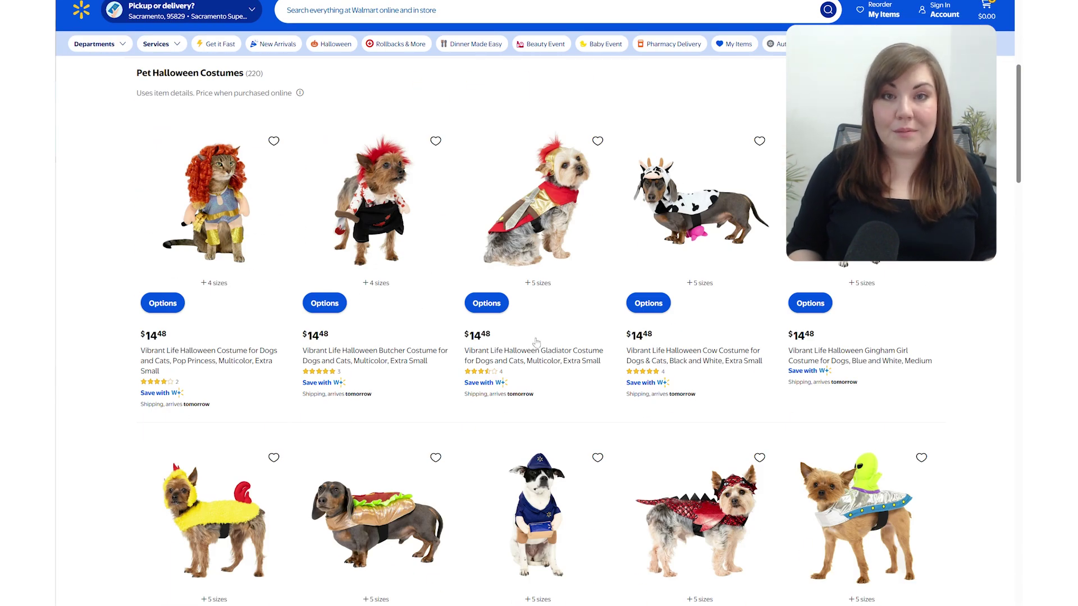
left_click(534, 356)
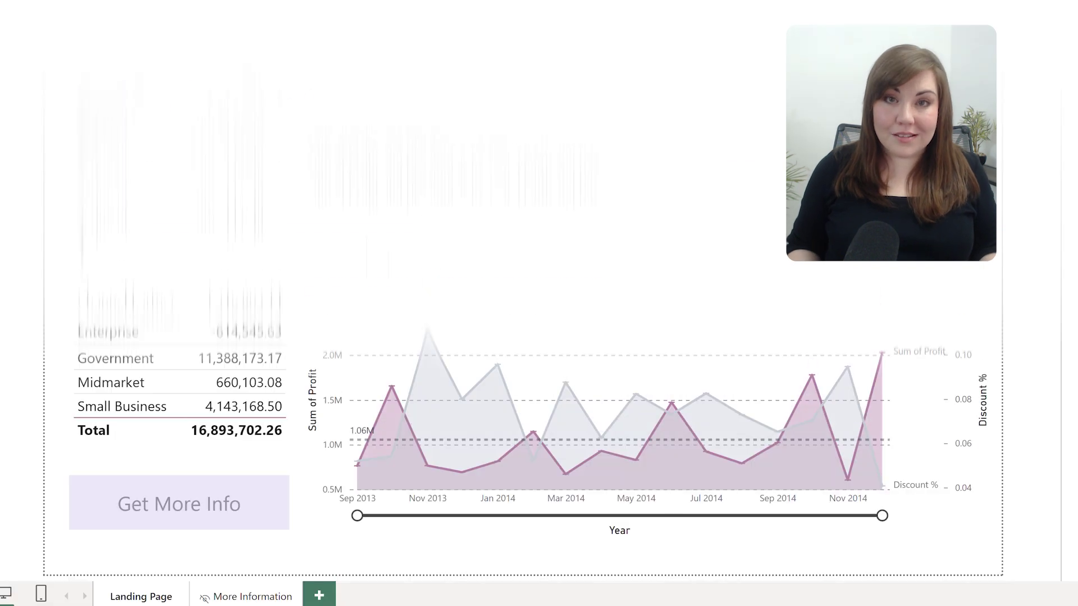
Drill through from the Sum of Gross Sales card to More Information, then return.
left_click(566, 182)
right_click(565, 183)
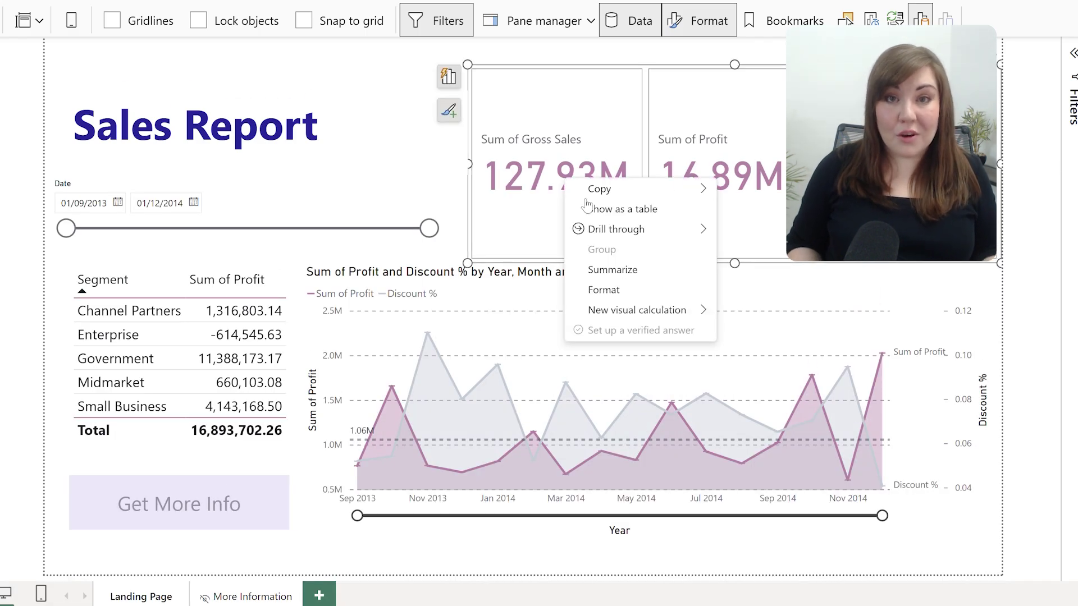
mouse_move(645, 229)
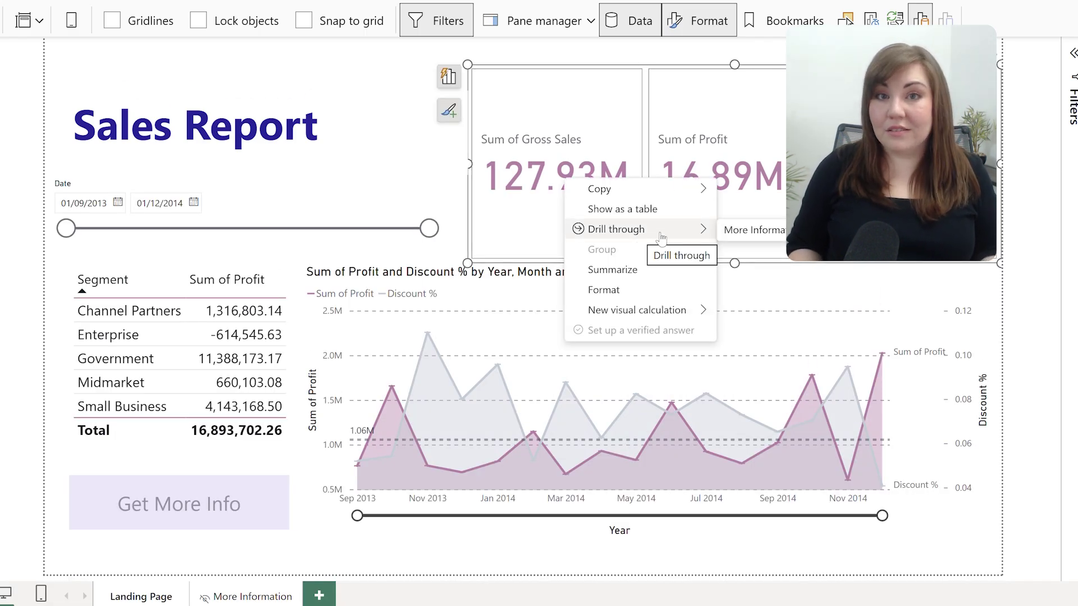
left_click(764, 231)
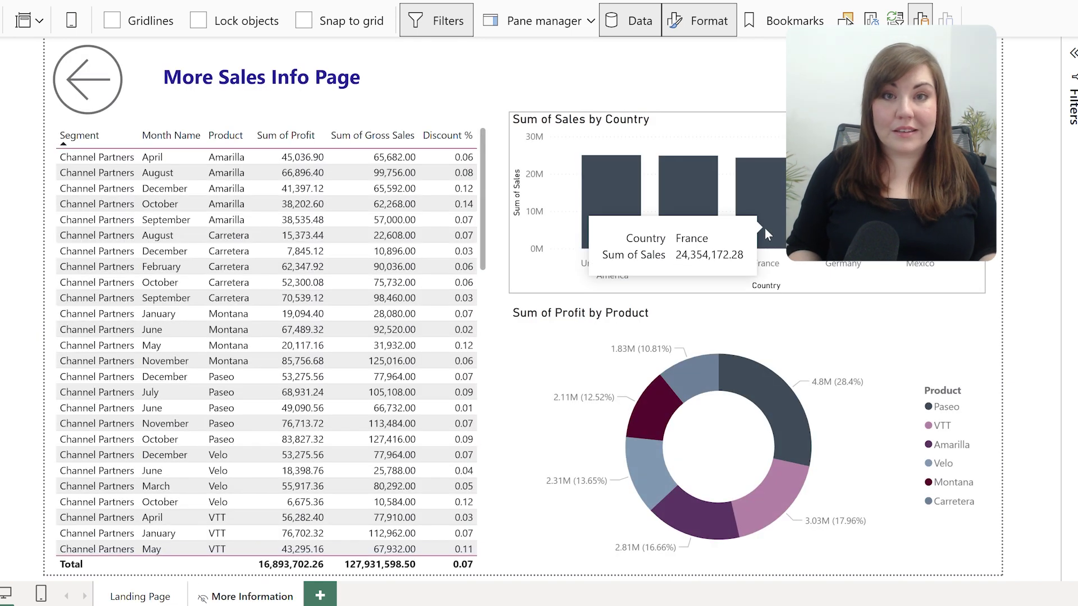
left_click(104, 85, "ctrl")
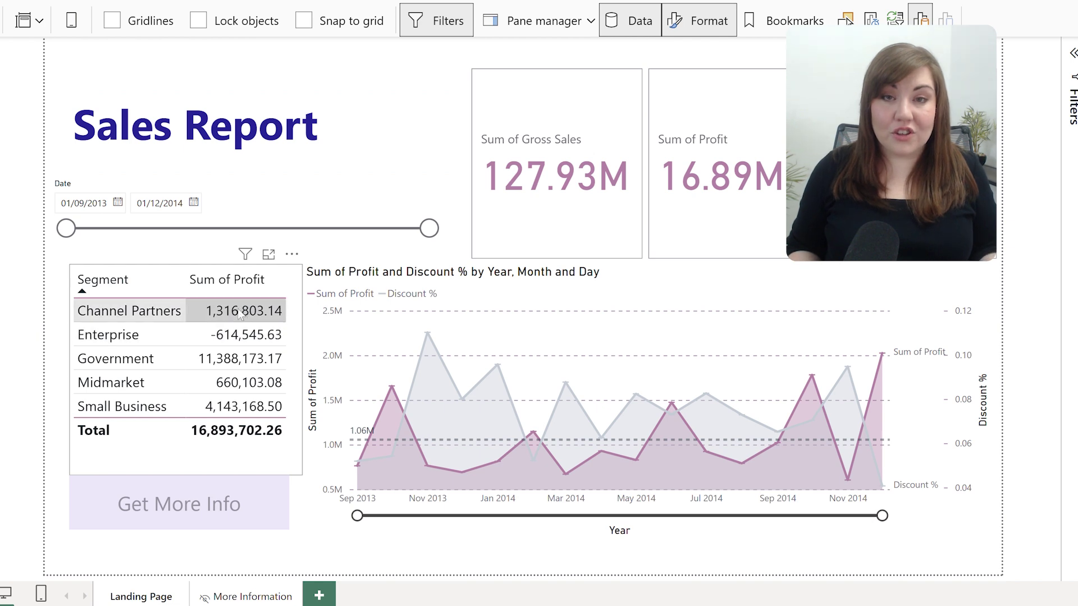
Drill through from the Midmarket segment row to the More Information page.
left_click(258, 376)
right_click(259, 376)
mouse_move(355, 463)
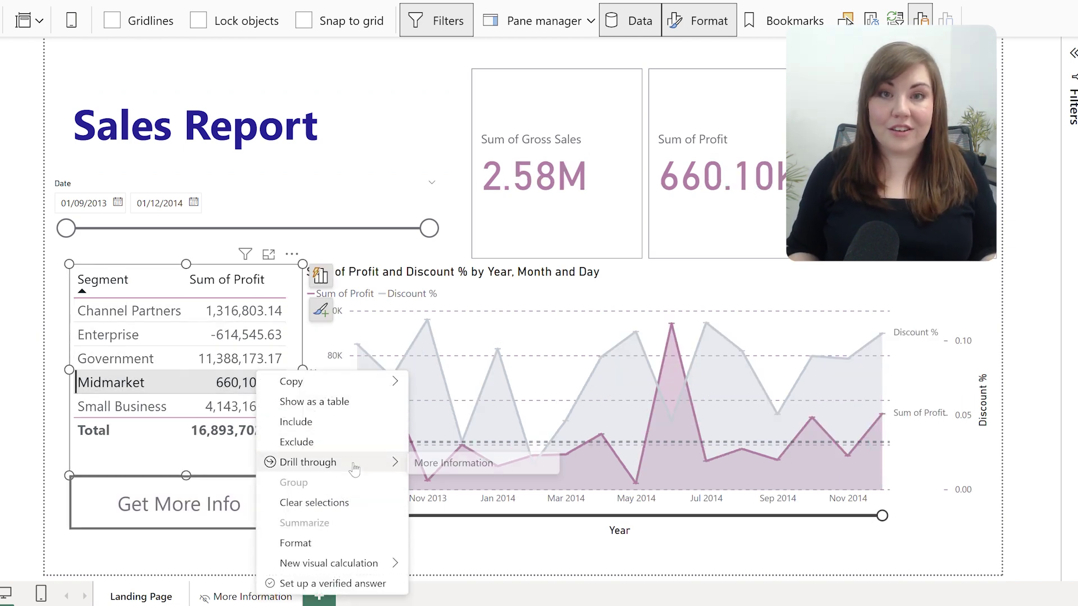
left_click(435, 462)
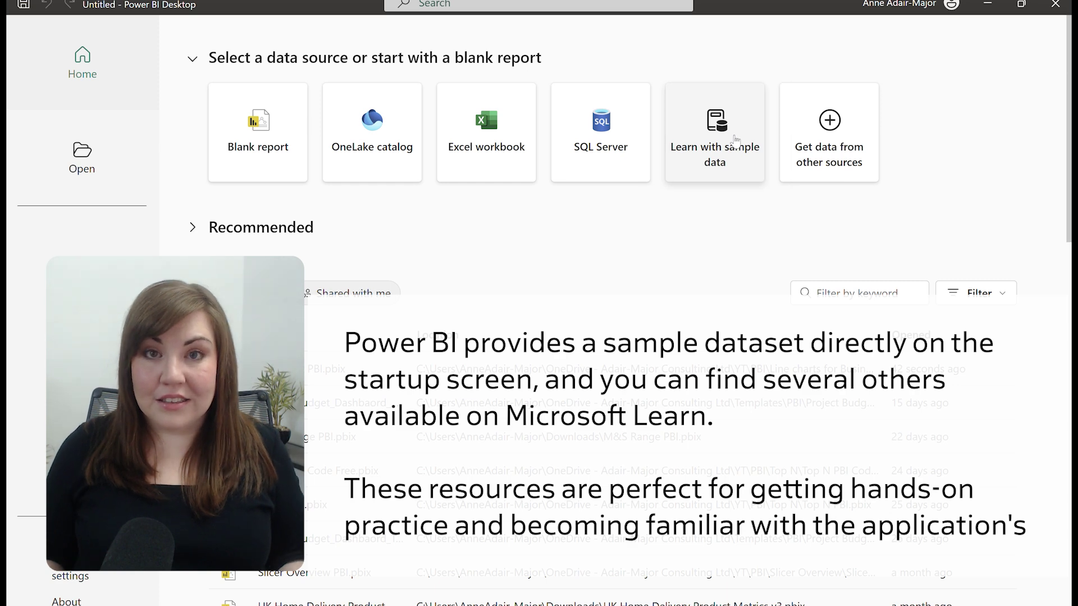
Load the financials table from Power BI's sample data.
left_click(735, 139)
left_click(616, 424)
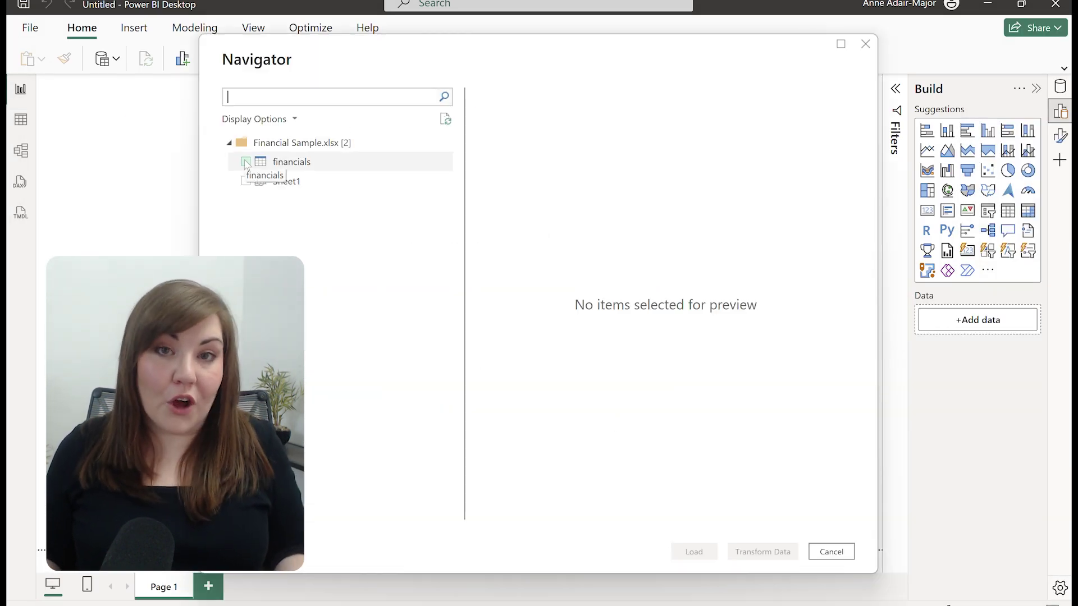
left_click(237, 160)
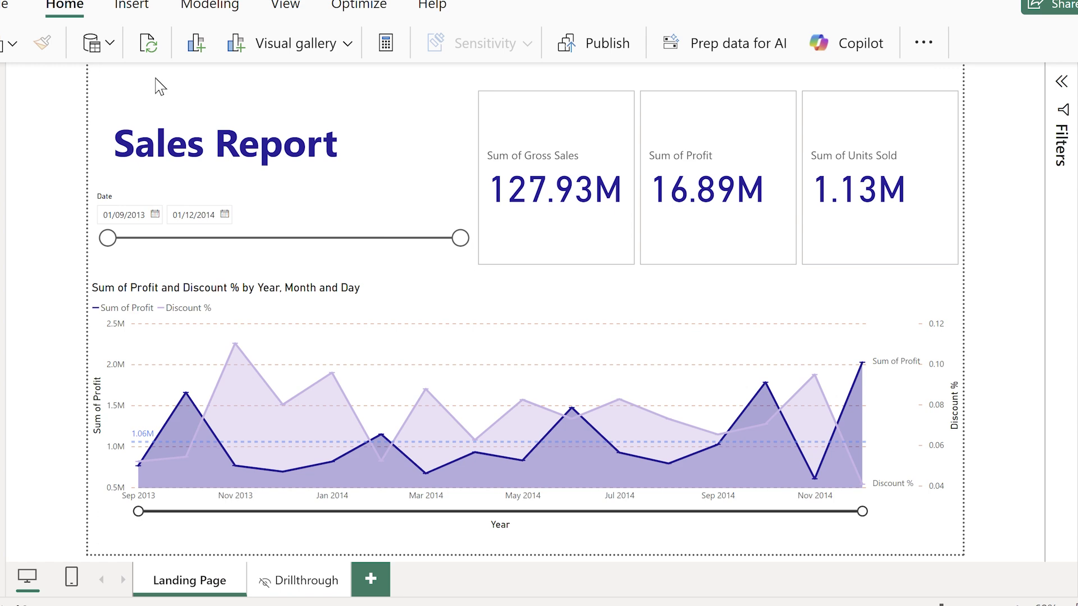
Inspect the financials rows in Table view, then open the hidden Drillthrough page.
left_click(2, 132)
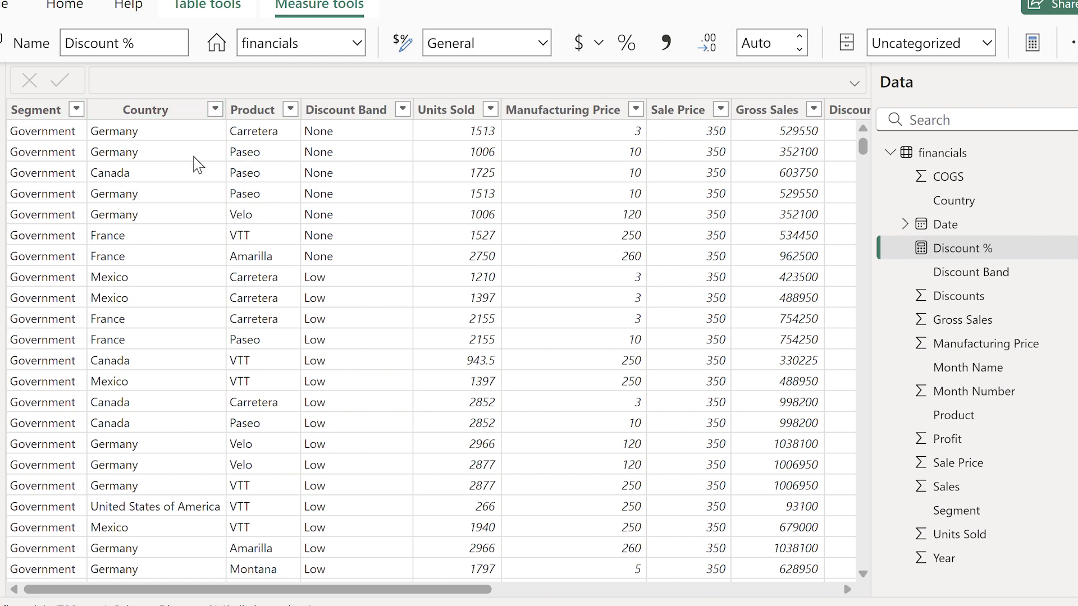
left_click(2, 90)
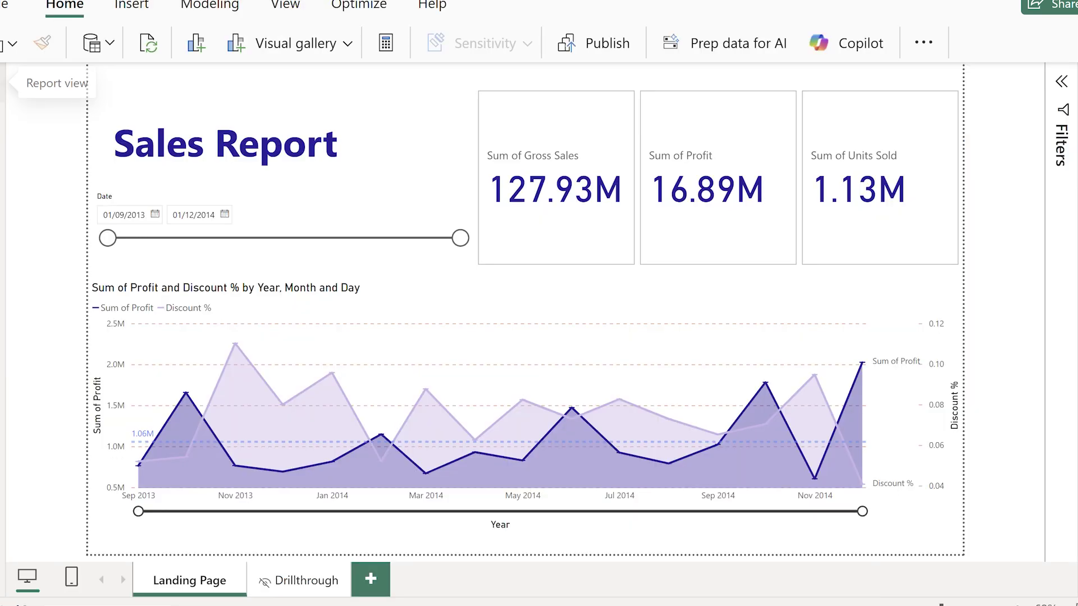
mouse_move(305, 467)
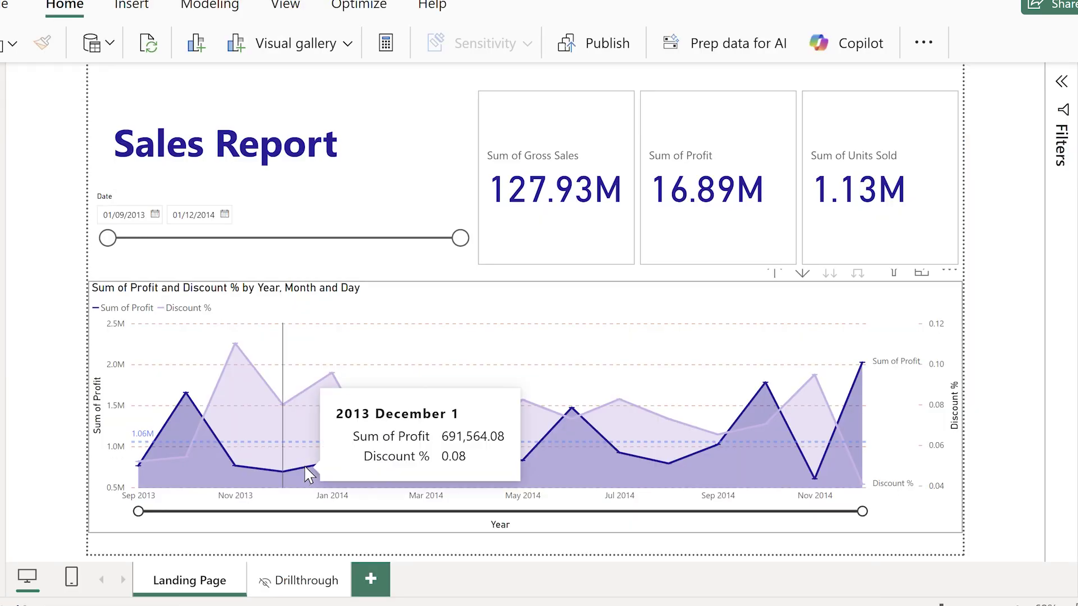
left_click(290, 589)
right_click(294, 587)
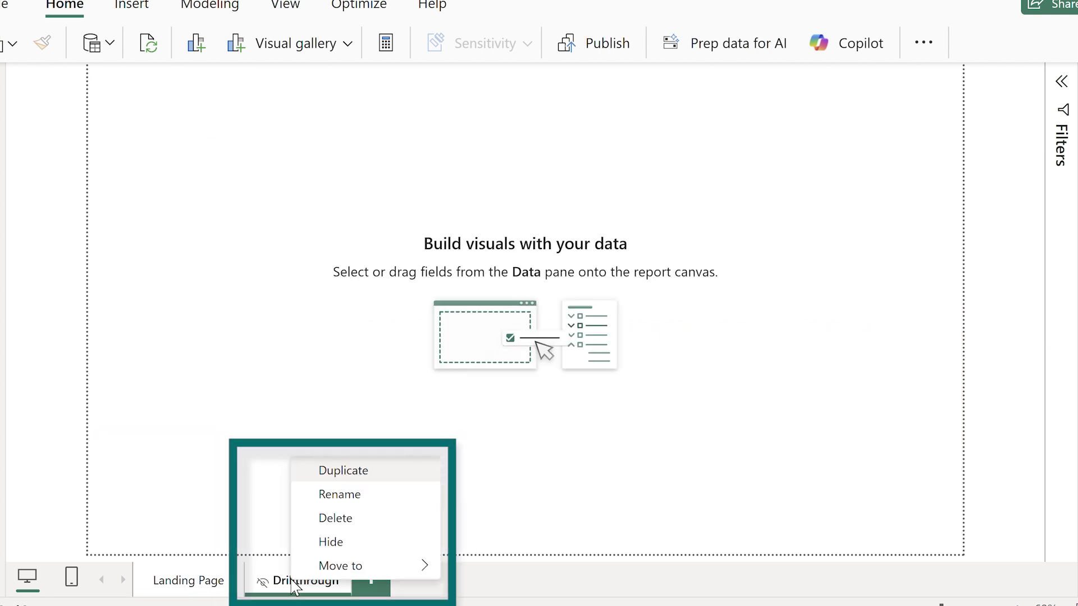
left_click(475, 594)
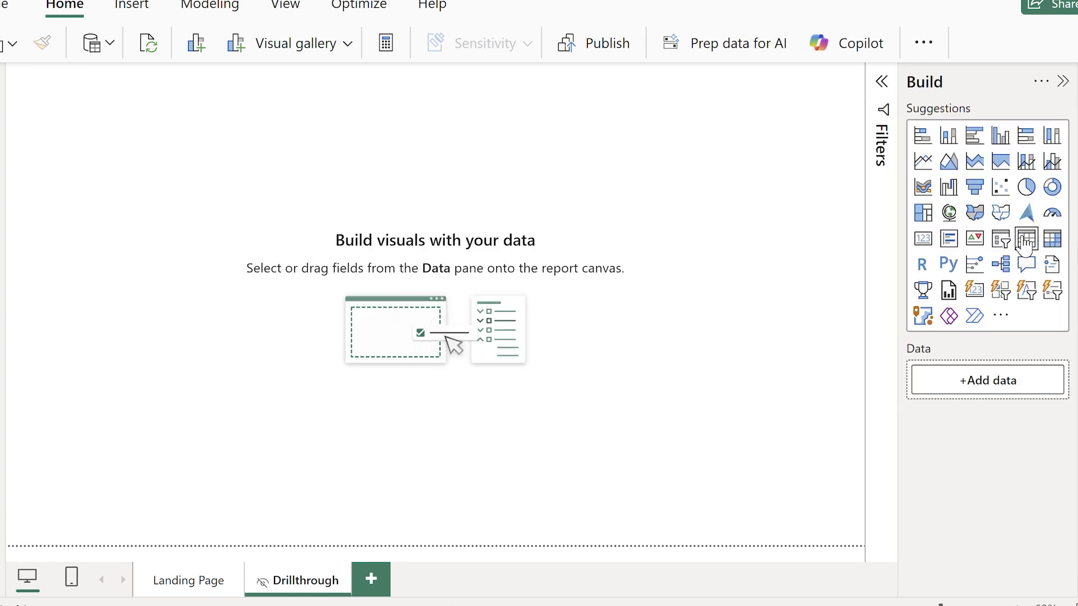
Insert a table with Segment, Profit, Gross Sales, Discount % and Product.
left_click(1025, 242)
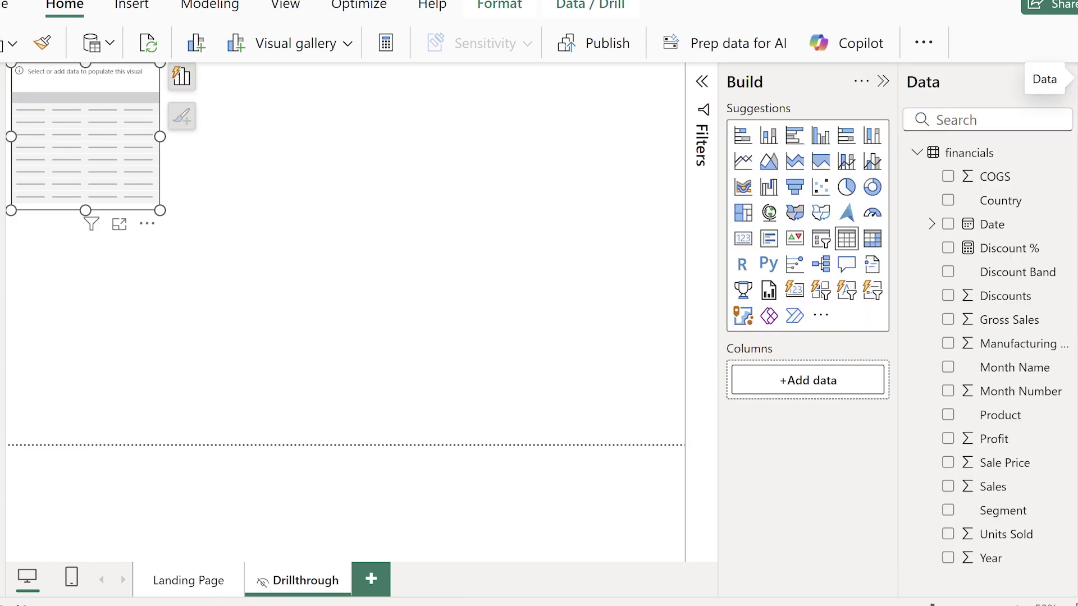
left_click(947, 511)
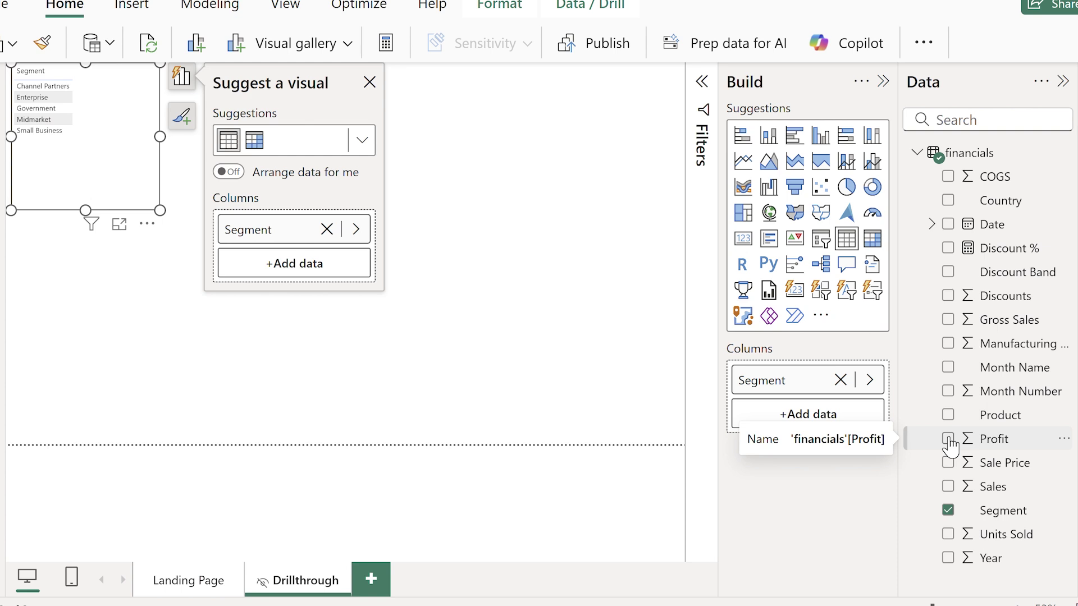
left_click(948, 440)
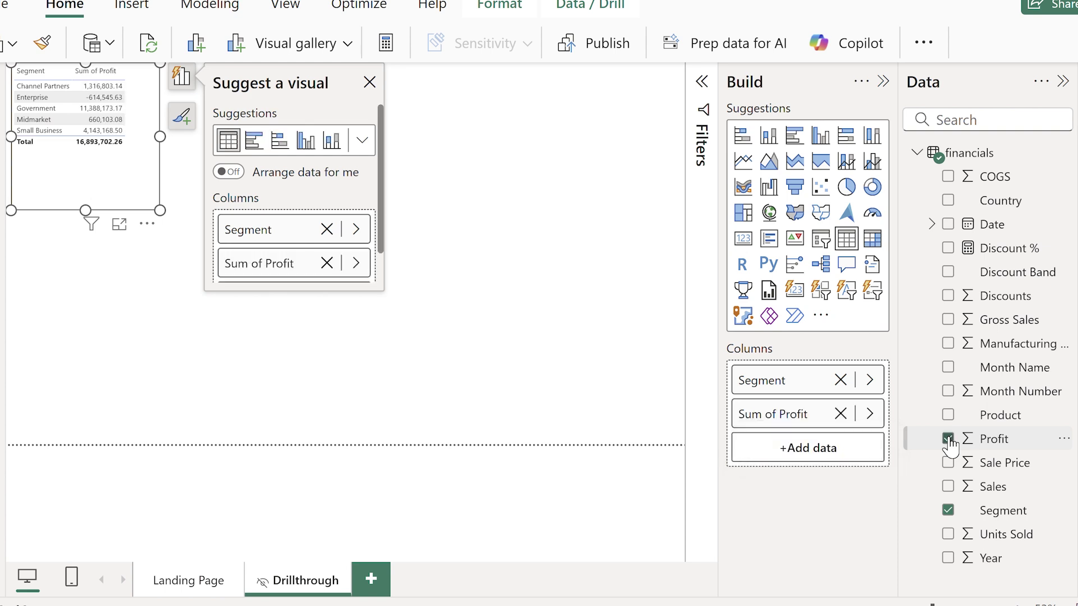
left_click(948, 319)
left_click(948, 249)
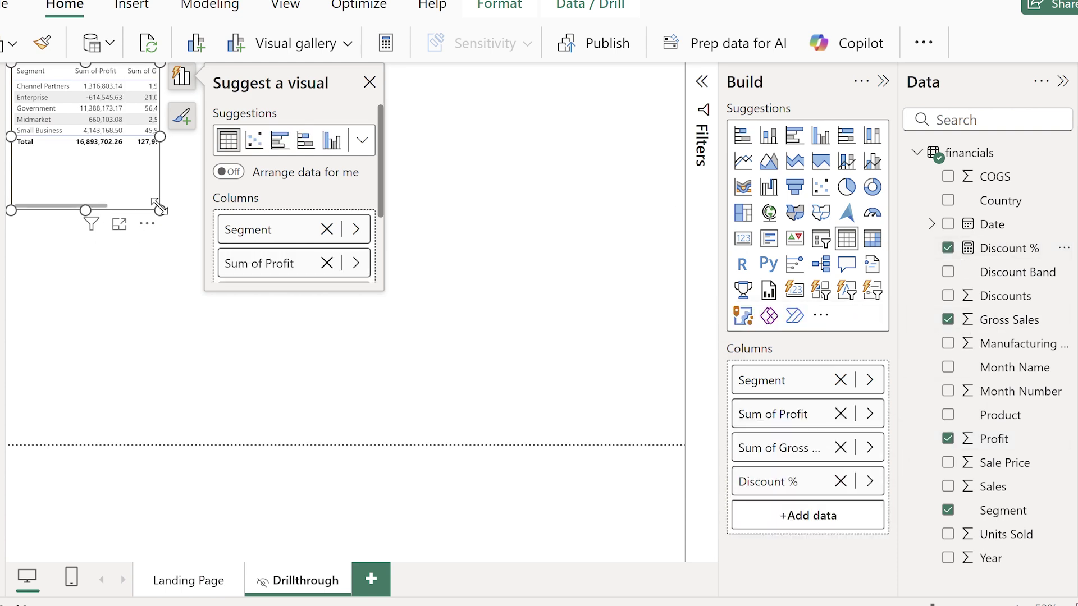
left_click(948, 415)
Make Product the table's second column and enlarge the table to show all rows.
left_click_drag(782, 514, 811, 405)
left_click_drag(160, 211, 284, 469)
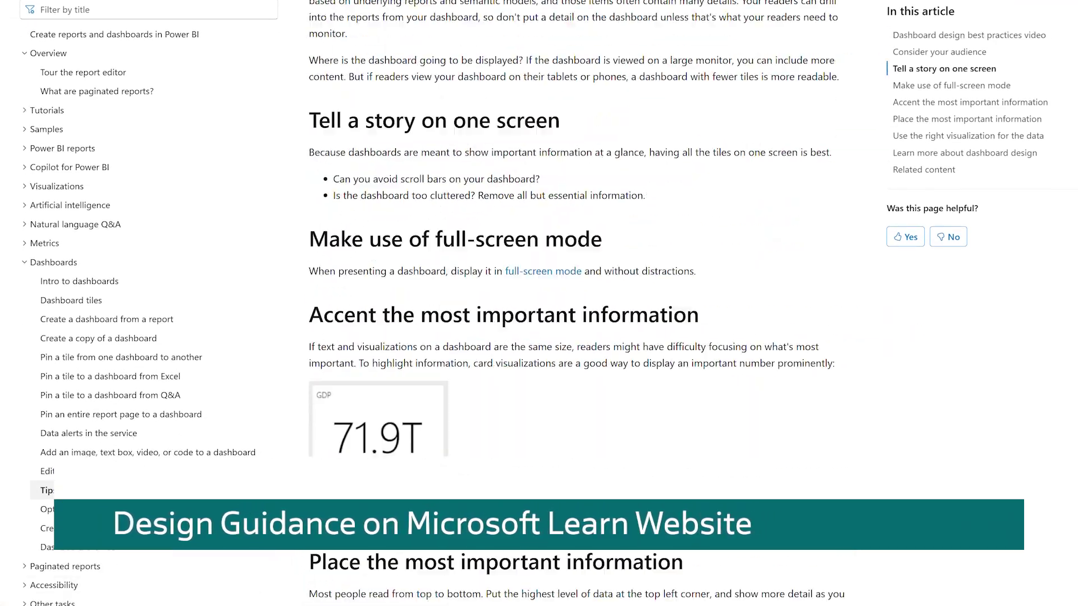
scroll(582, 303, "down", 3)
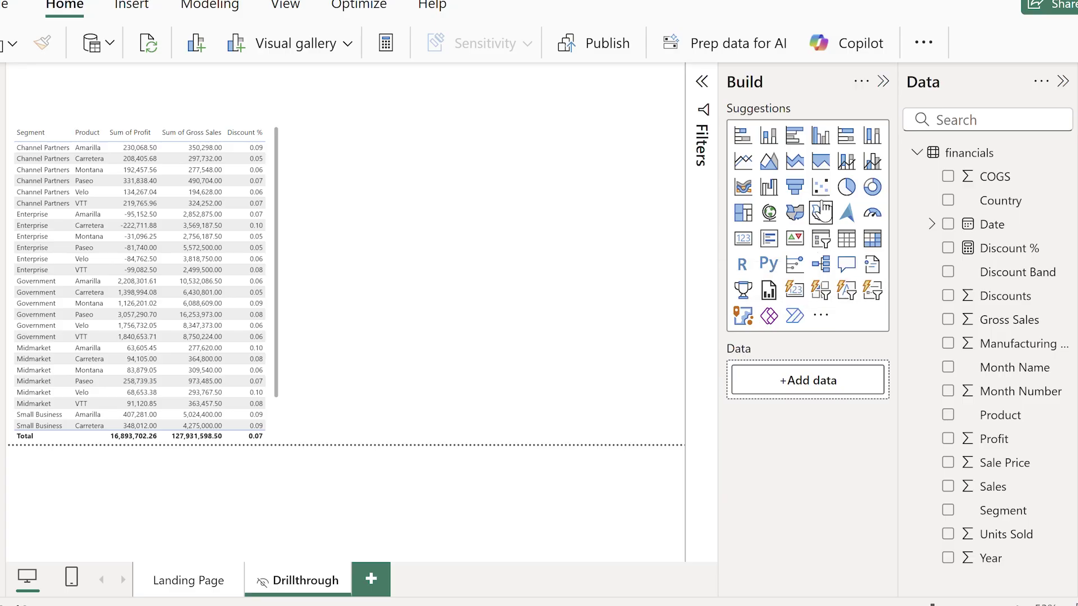
Add a donut chart of Sum of Profit by Product, widened to the page's right edge.
left_click(872, 187)
left_click_drag(981, 439, 808, 448)
left_click_drag(1022, 415, 797, 367)
left_click_drag(556, 145, 719, 135)
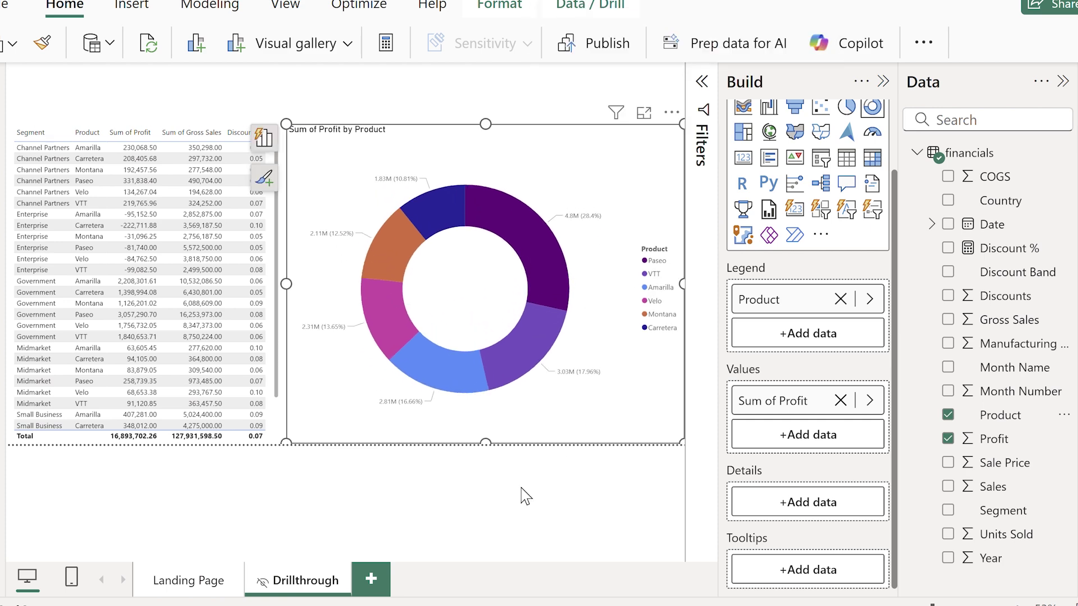
left_click(564, 497)
left_click(1066, 147)
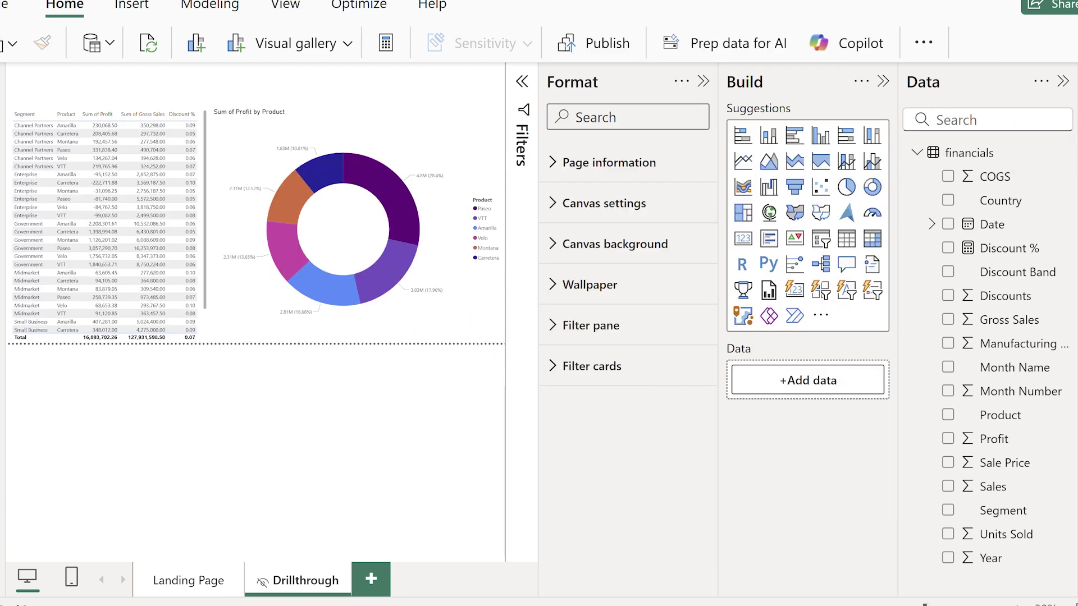
left_click(887, 84)
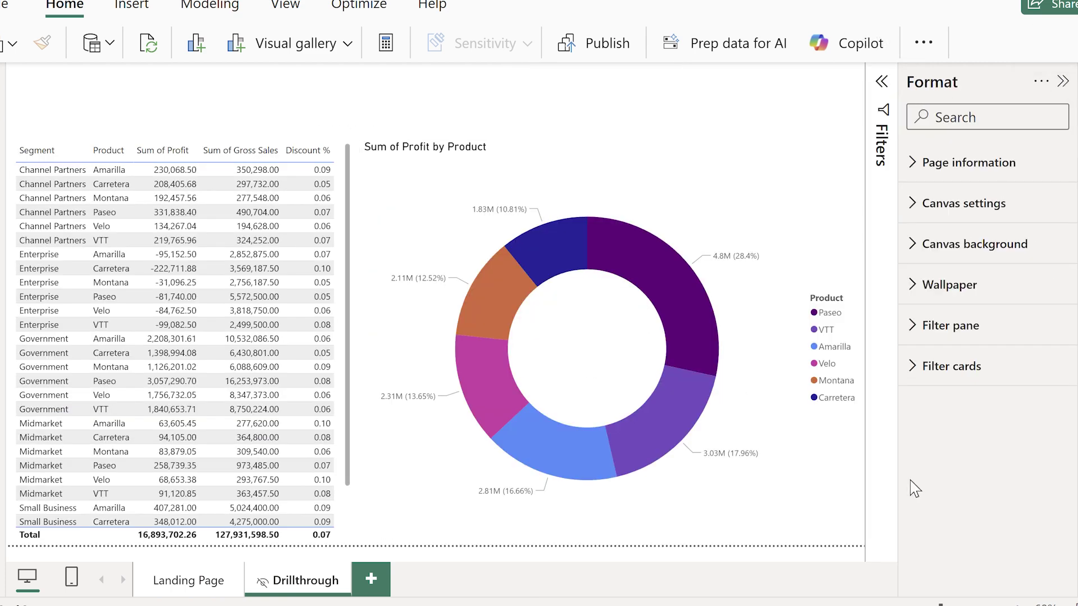
Set the page type to Drillthrough with Profit as the drill-through-from field.
left_click(992, 161)
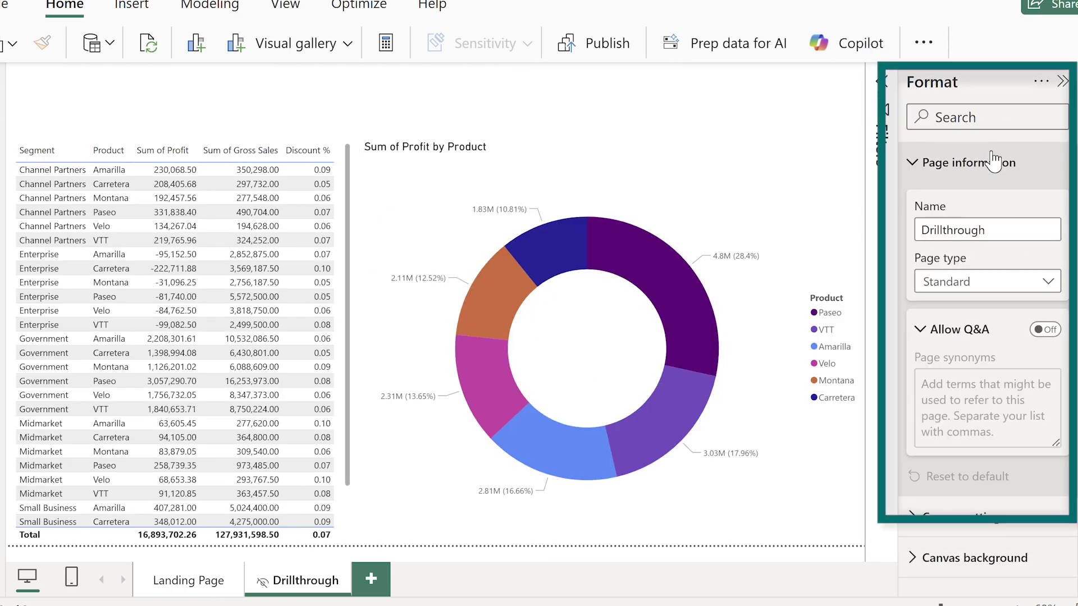
left_click(984, 284)
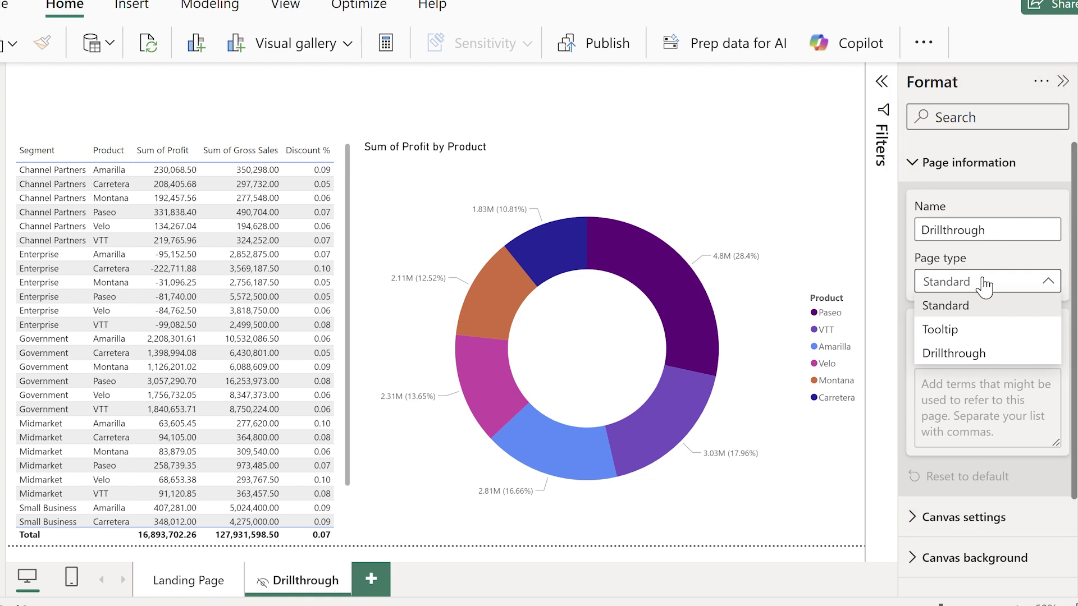
left_click(982, 354)
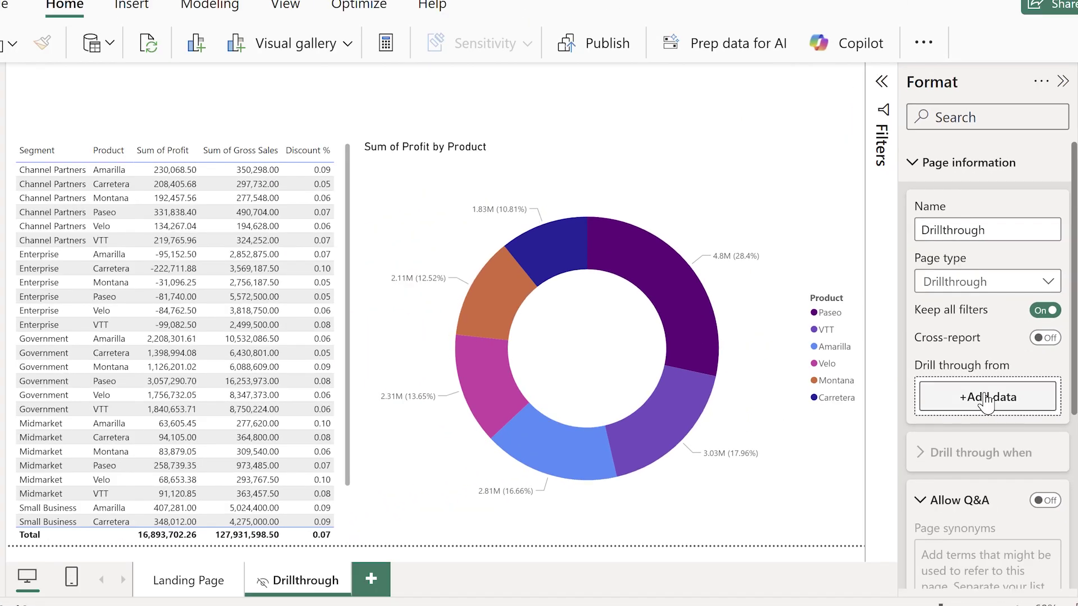
left_click(986, 400)
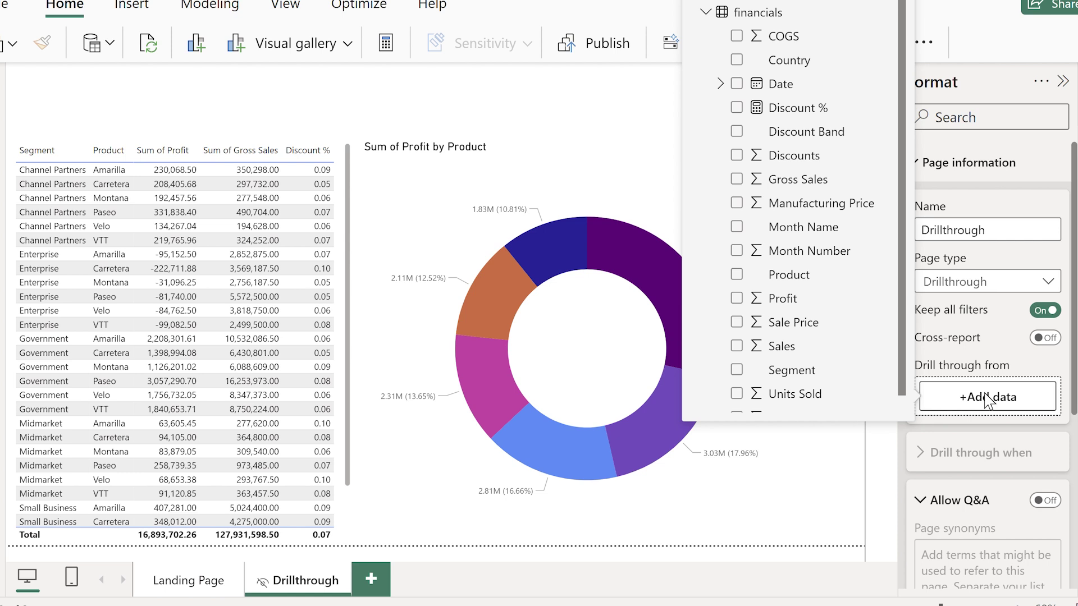
left_click(737, 299)
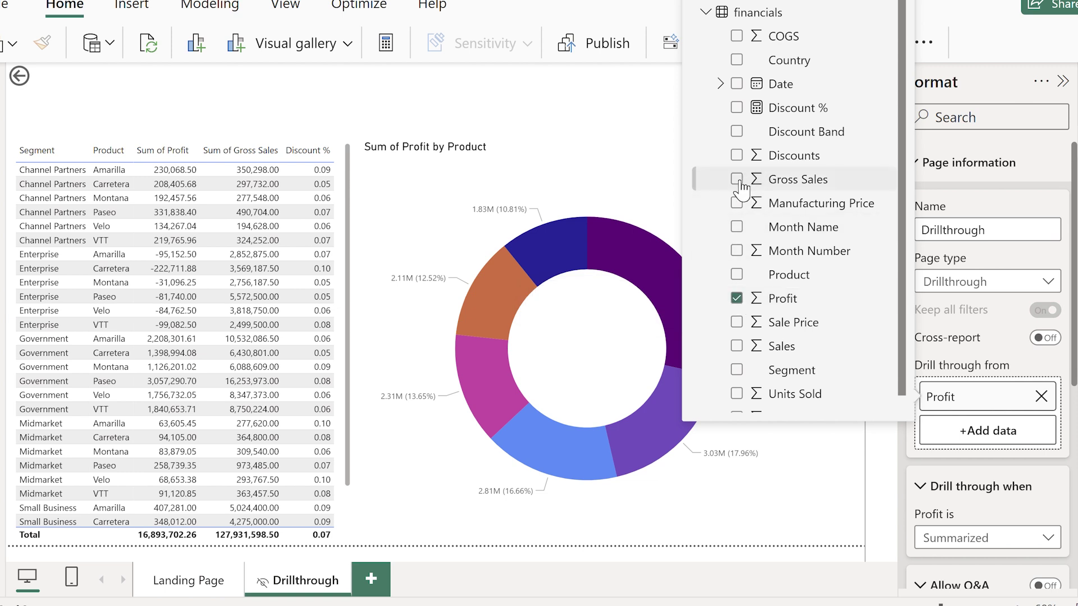
left_click(1063, 372)
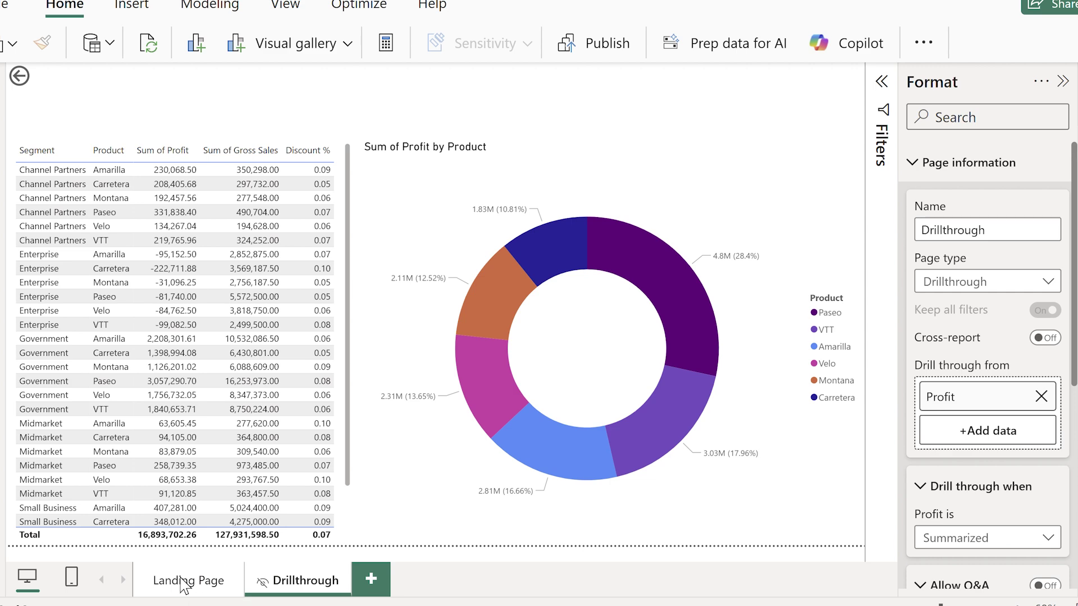
left_click(184, 585)
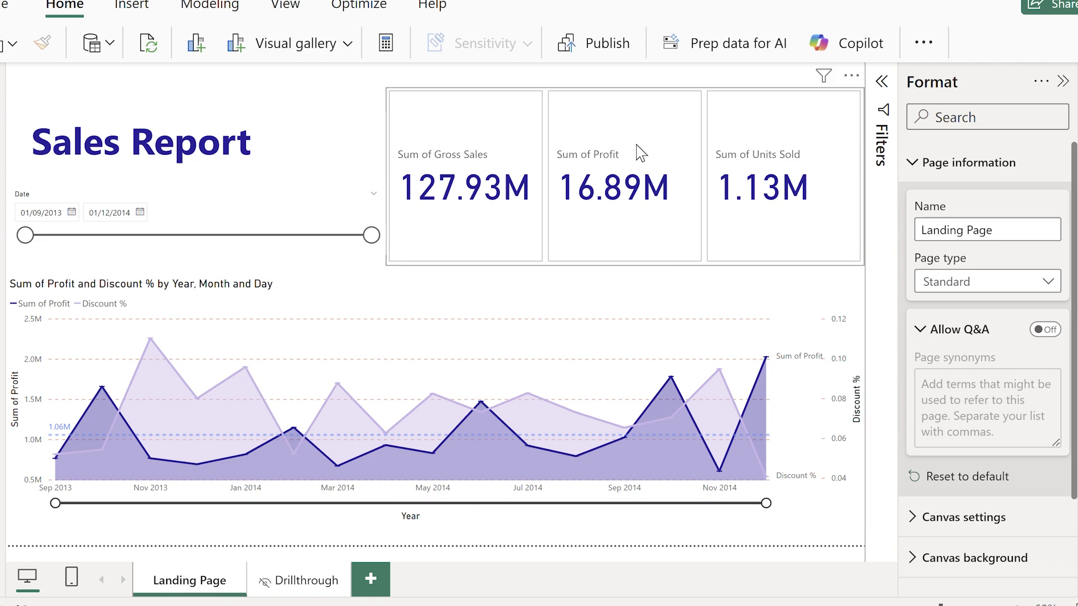
Drill through from the Sum of Profit card to the Drillthrough page and return.
left_click(621, 230)
right_click(622, 197)
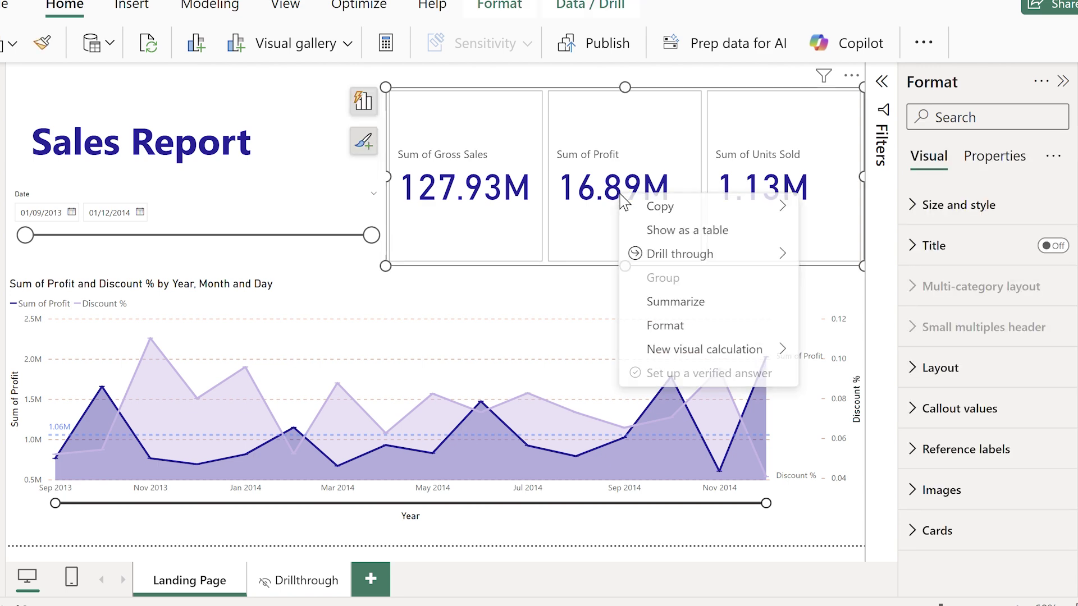
mouse_move(667, 258)
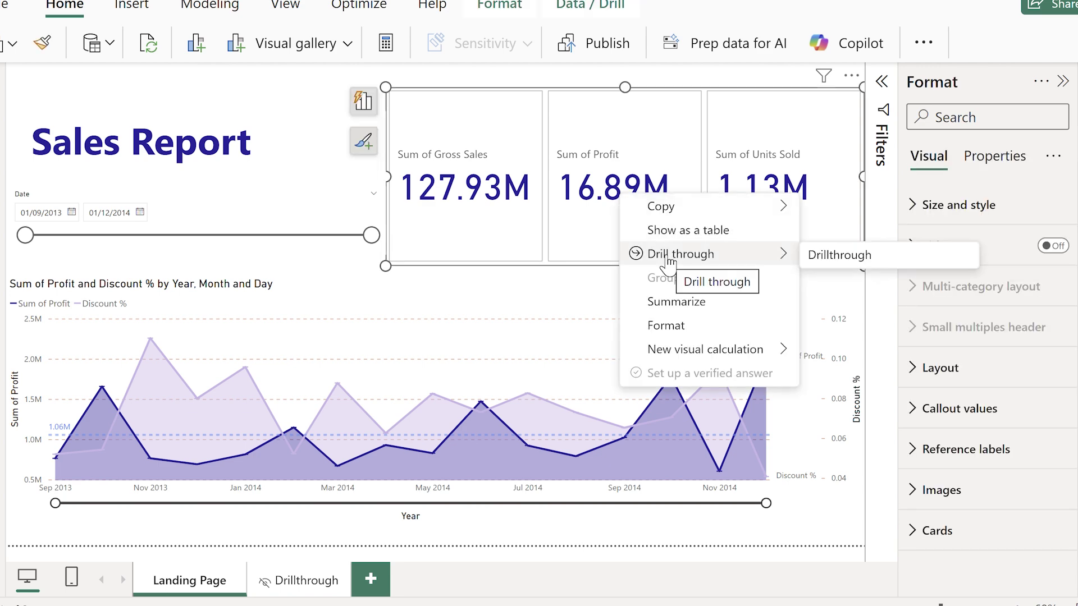
left_click(842, 263)
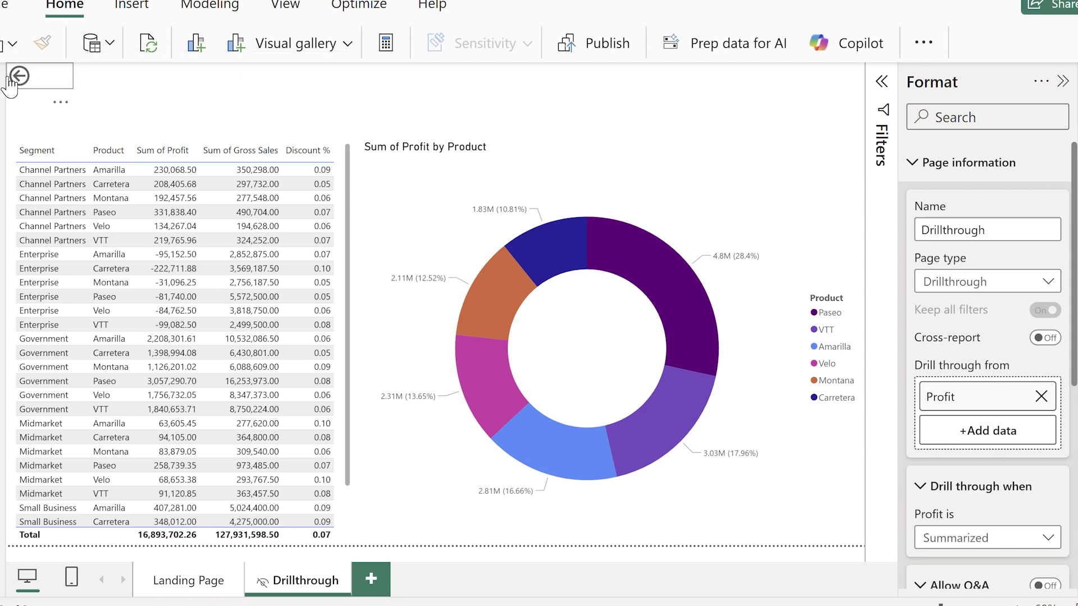
left_click(19, 77, "ctrl")
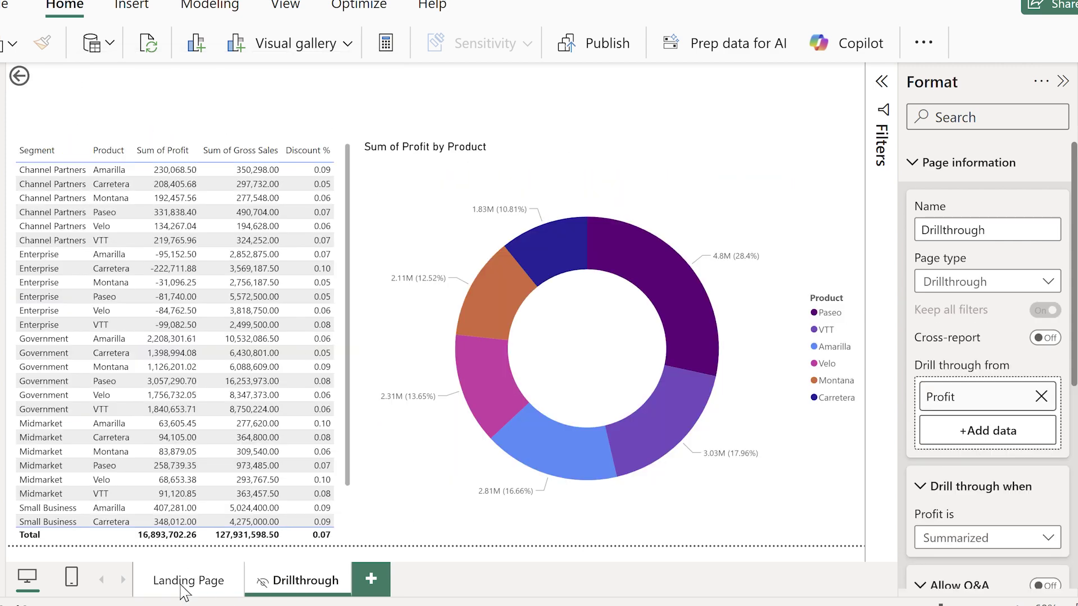
Drill through from a point on the profit line chart to the Drillthrough page.
left_click(183, 583)
left_click(583, 458)
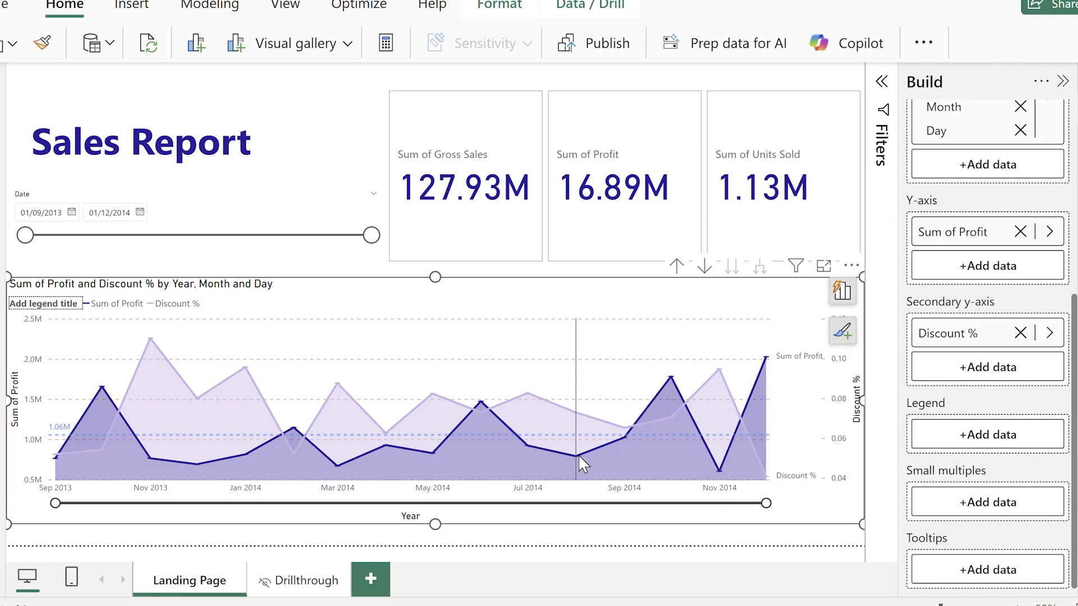
right_click(579, 454)
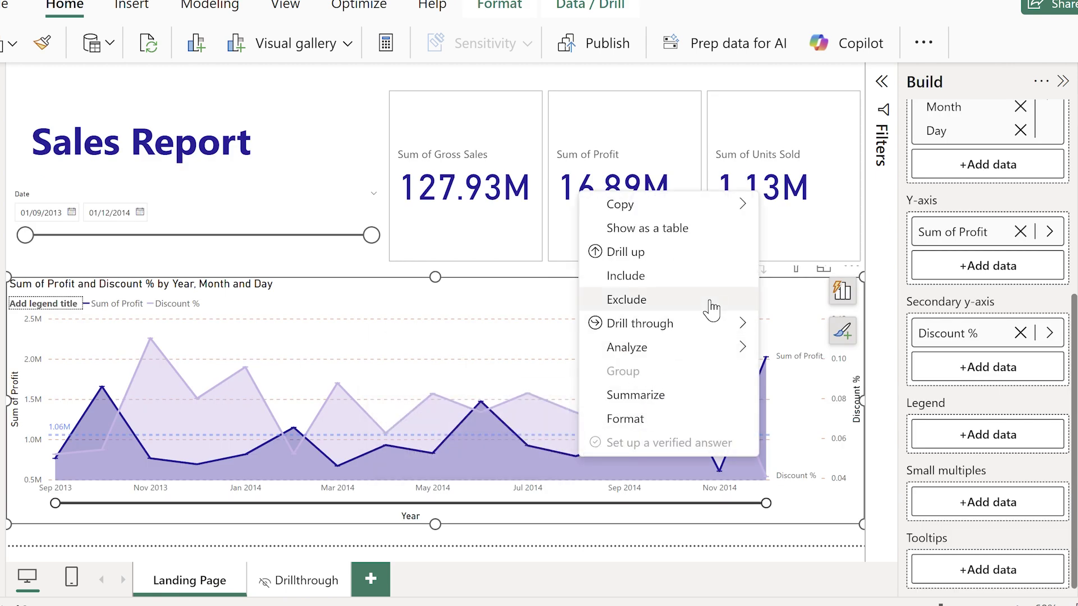
mouse_move(714, 329)
left_click(823, 335)
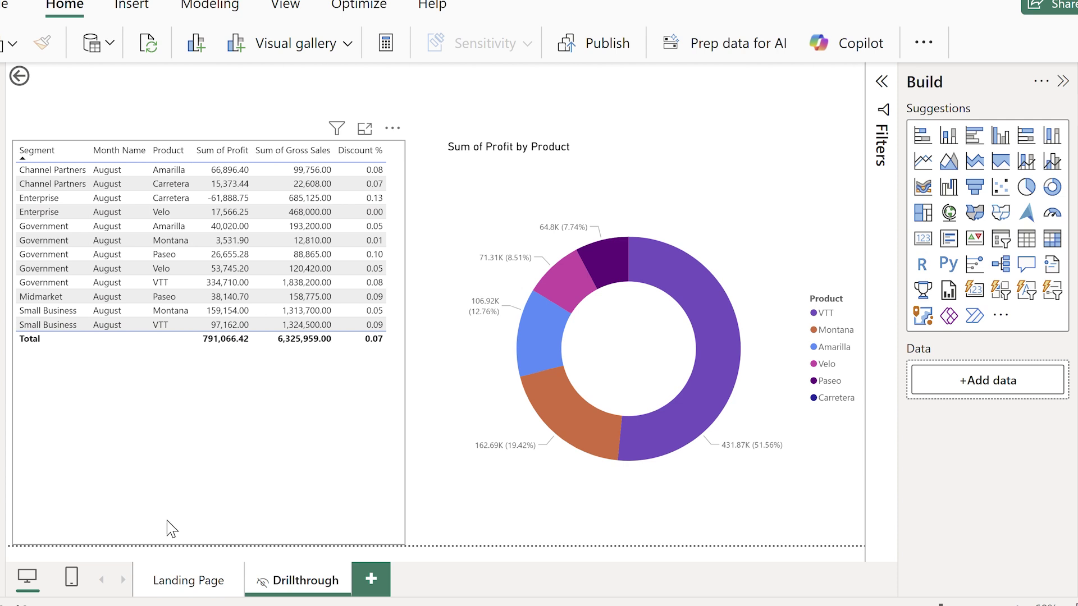
Back on the Landing Page, drill through from the November 2013 chart point.
left_click(198, 585)
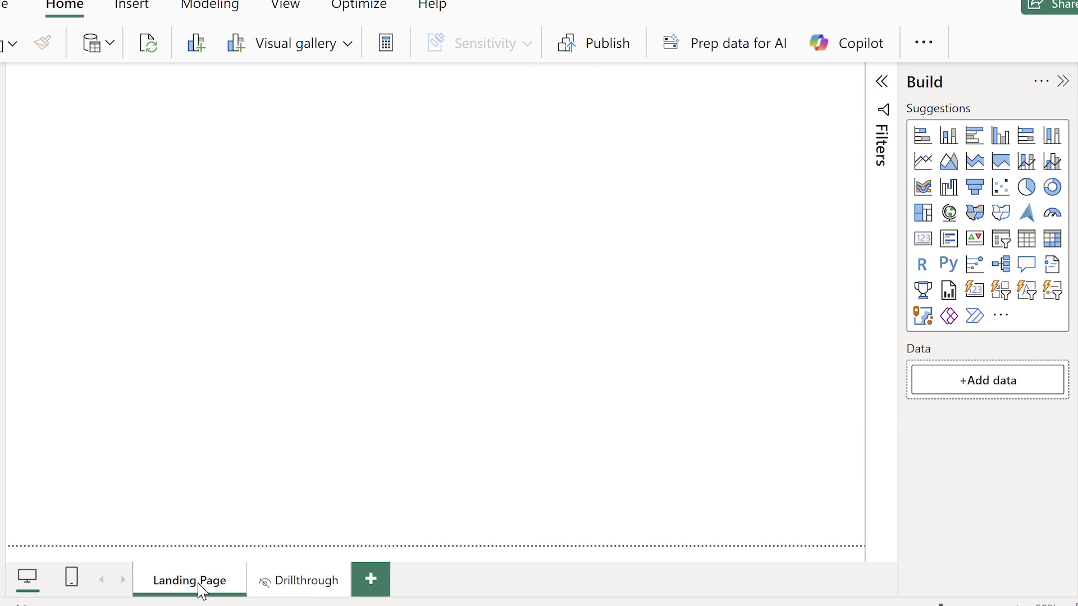
mouse_move(174, 449)
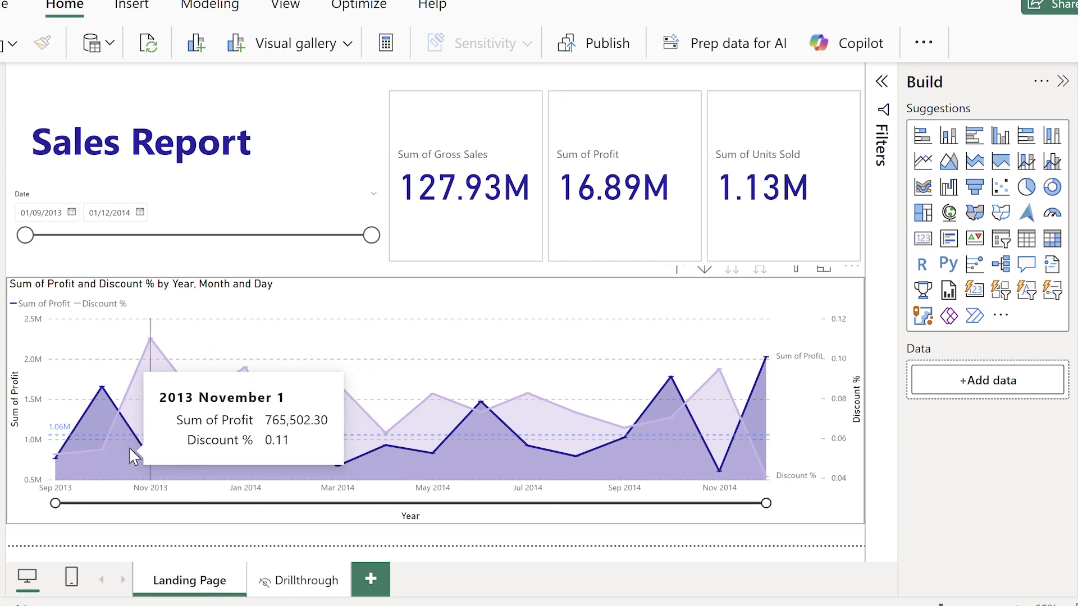
right_click(149, 464)
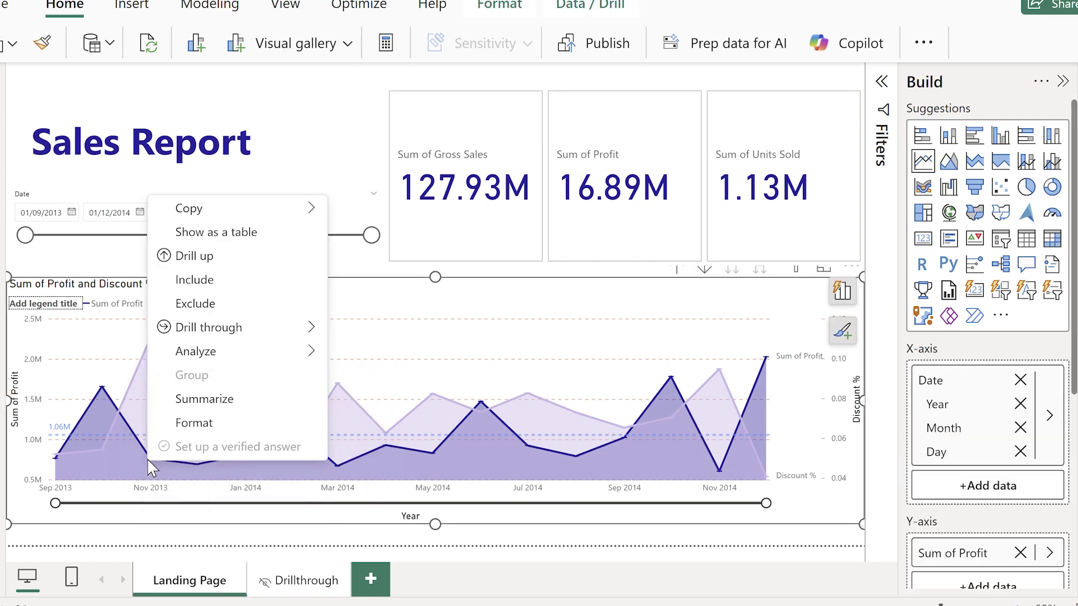
mouse_move(303, 330)
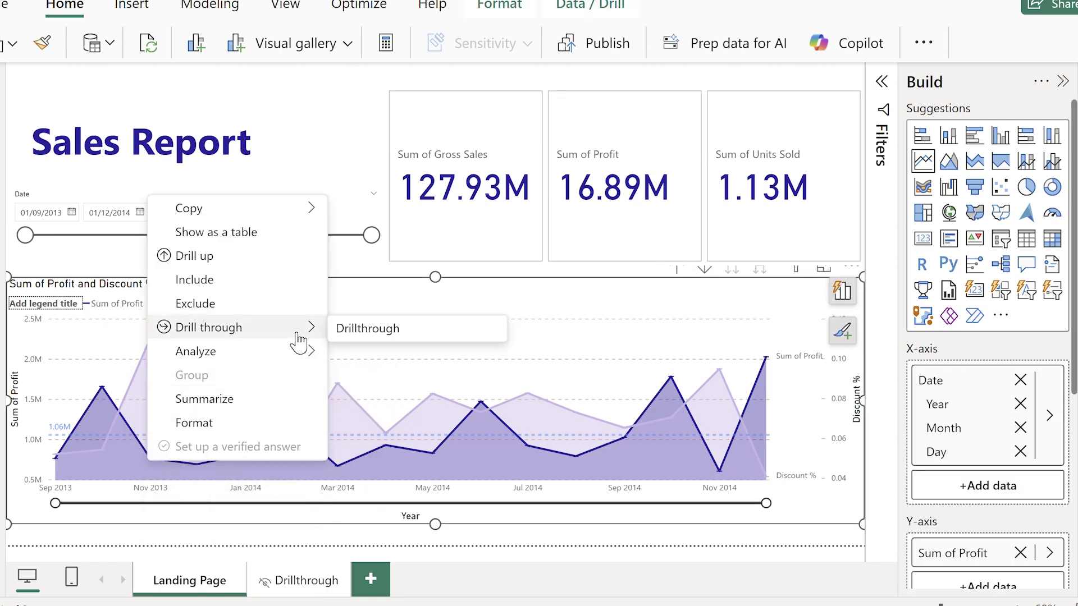
left_click(356, 335)
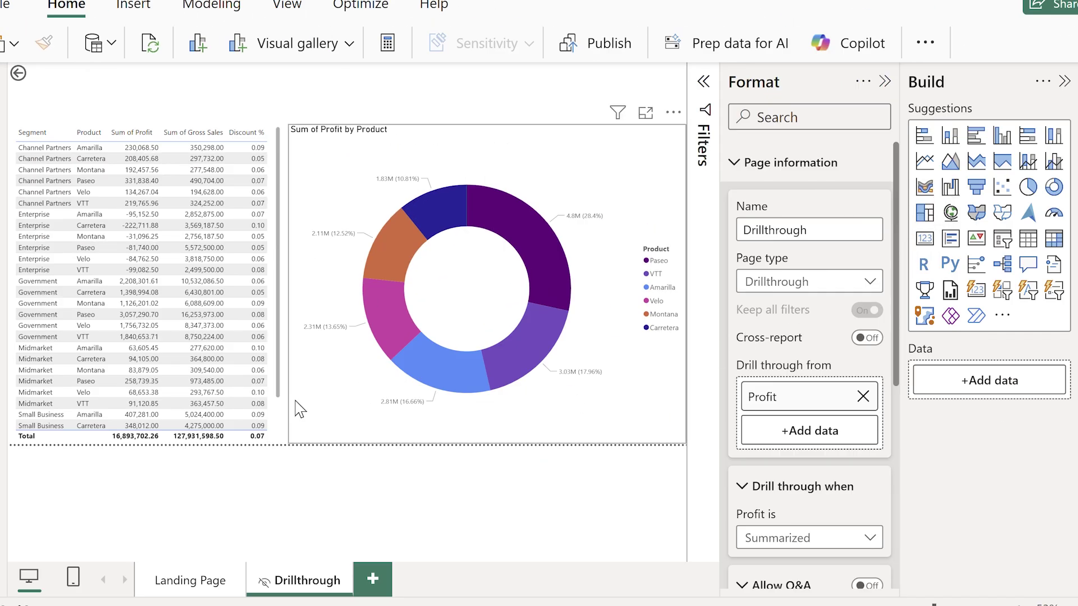
Select the profit-by-product donut, collapse the Build and Format panes, and go to the Landing Page.
left_click(296, 409)
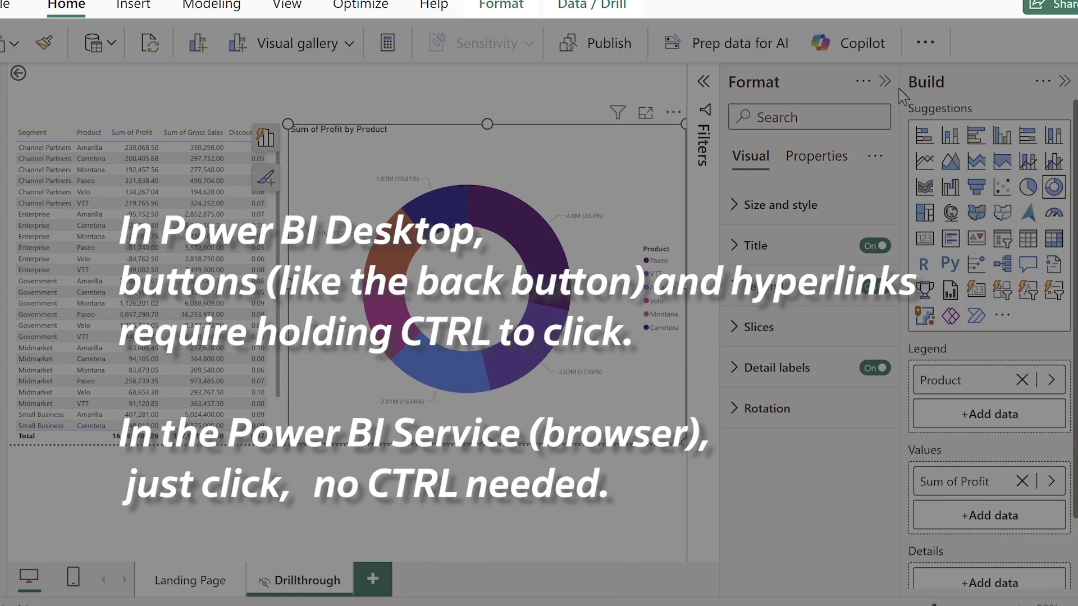
left_click(1064, 82)
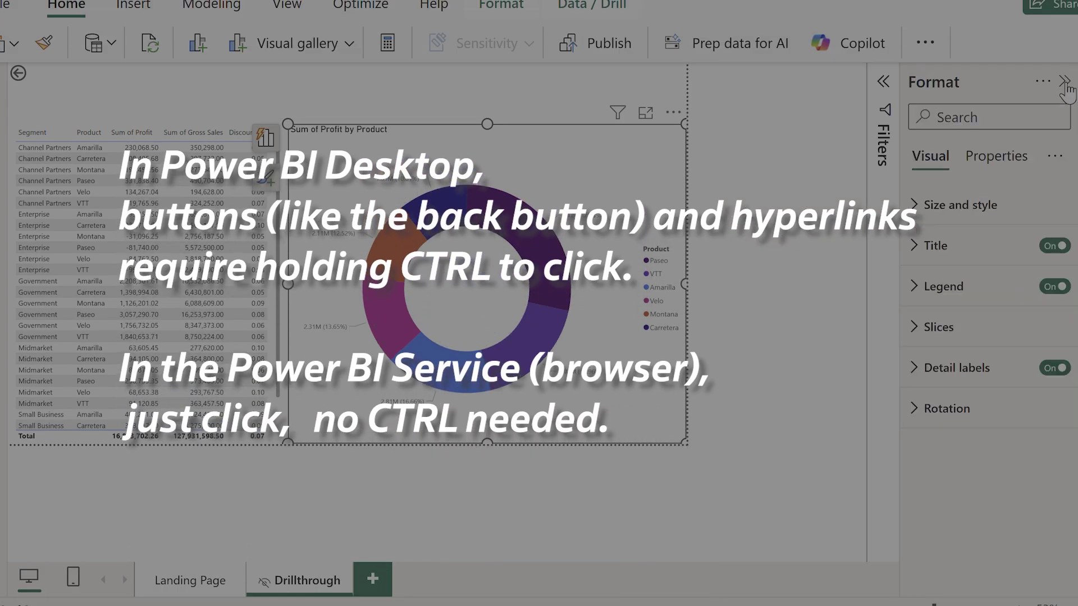
left_click(1060, 82)
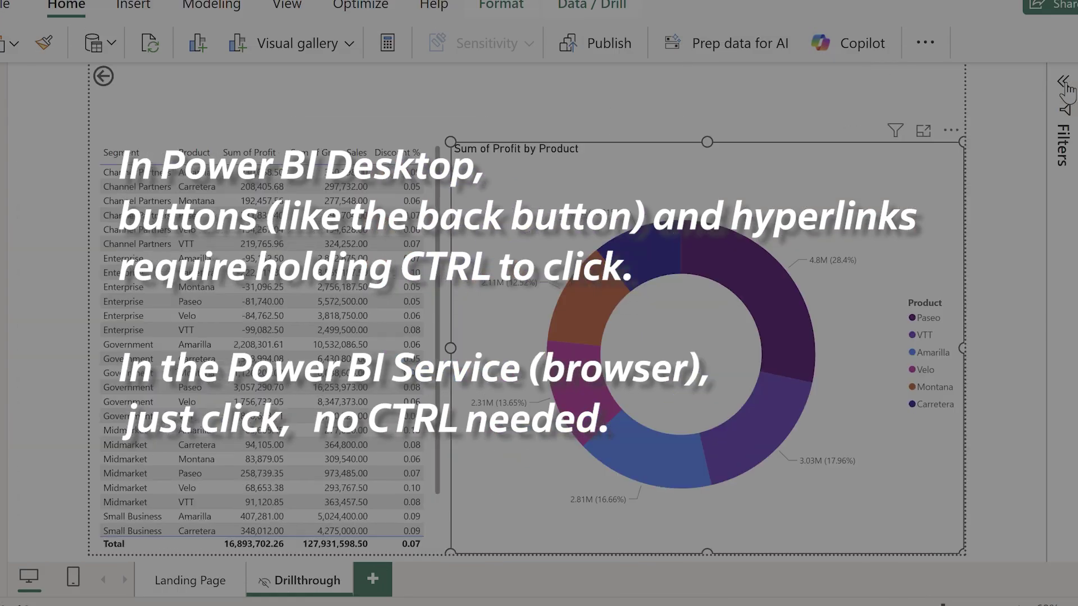
left_click(194, 581)
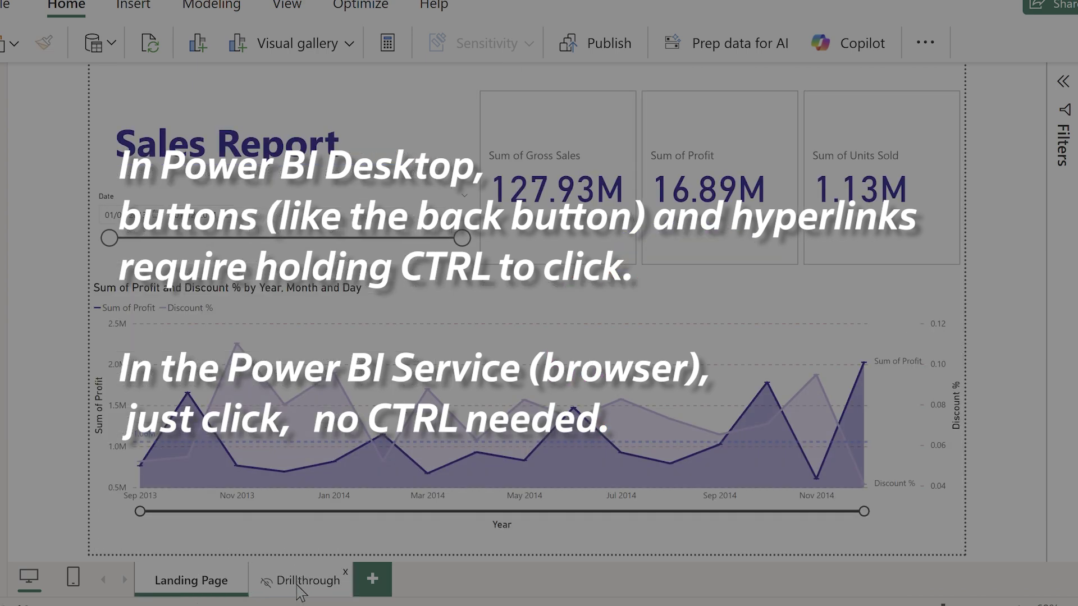
Check the drill-through options on the Profit and Gross Sales cards, then bring up the November-filtered Drillthrough page.
left_click(298, 586)
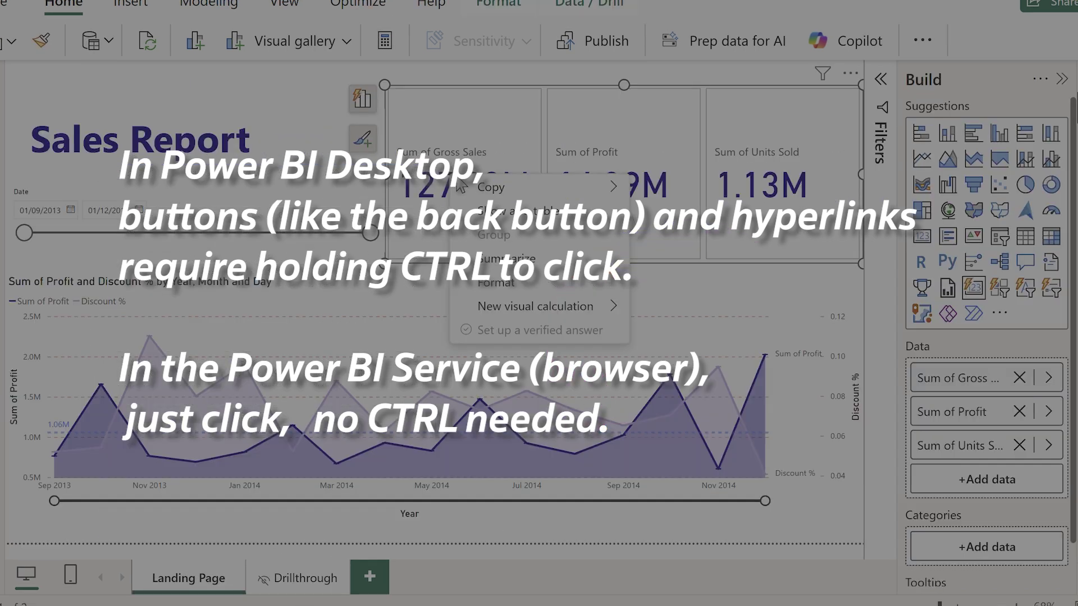
left_click(626, 191)
right_click(654, 188)
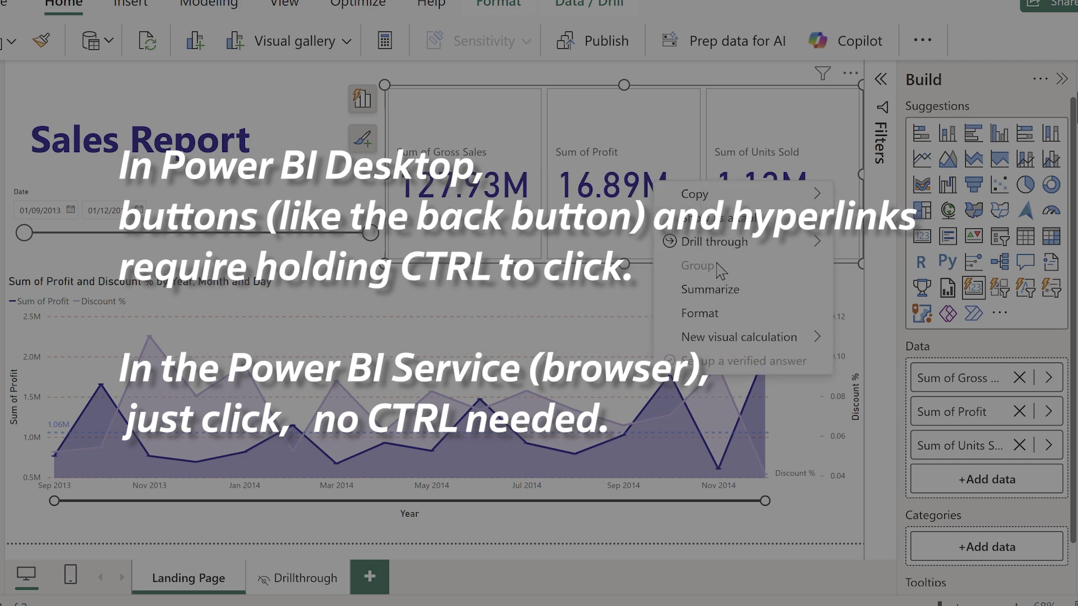
left_click(451, 193)
right_click(449, 187)
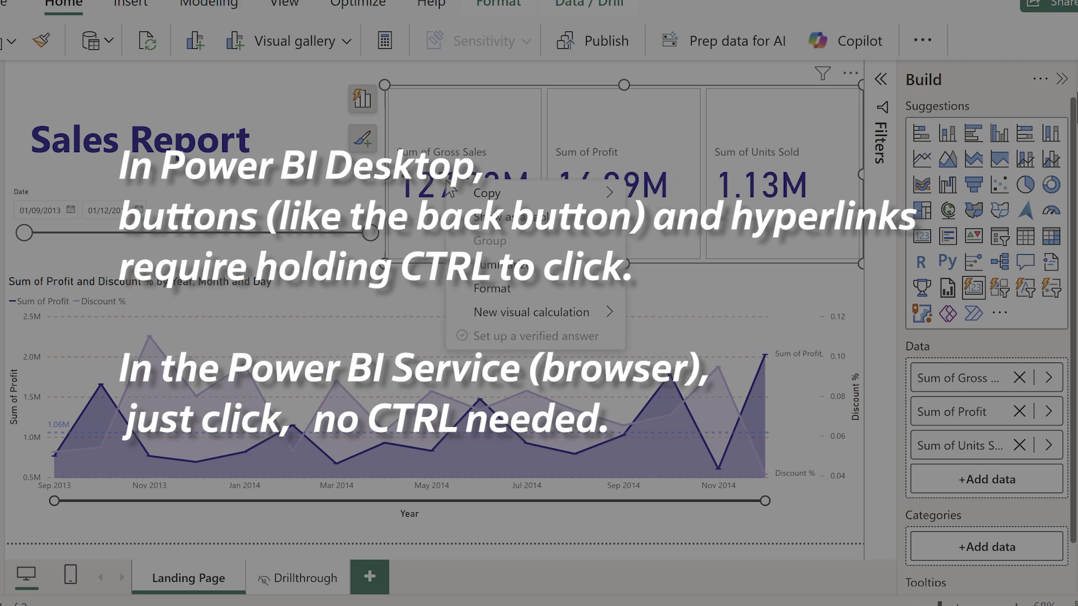
left_click(306, 581)
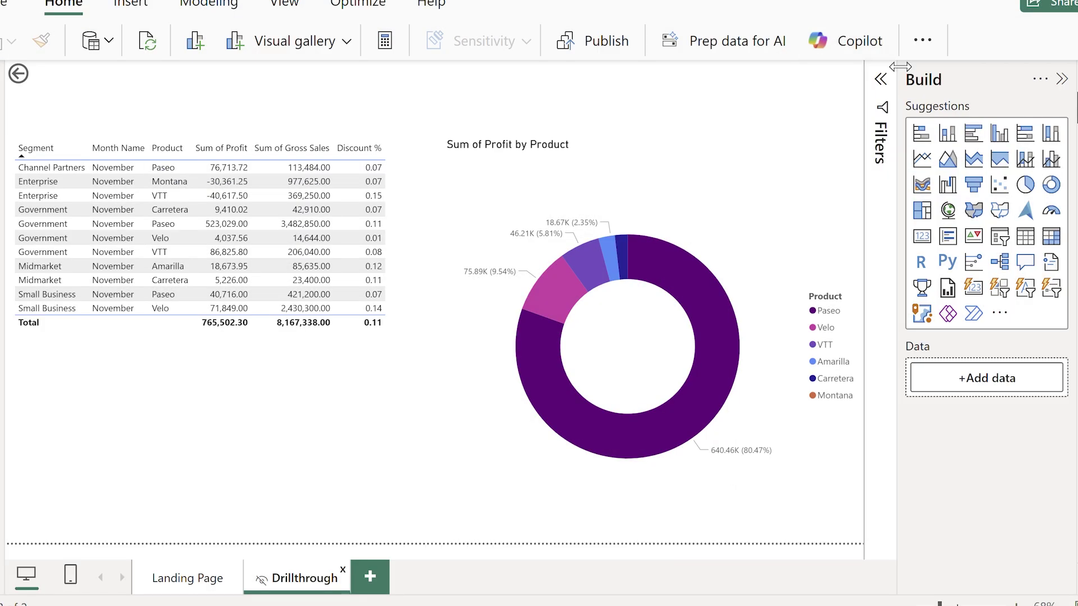
Collapse the Build and Data panes and show the Drillthrough page's format settings.
left_click(1076, 78)
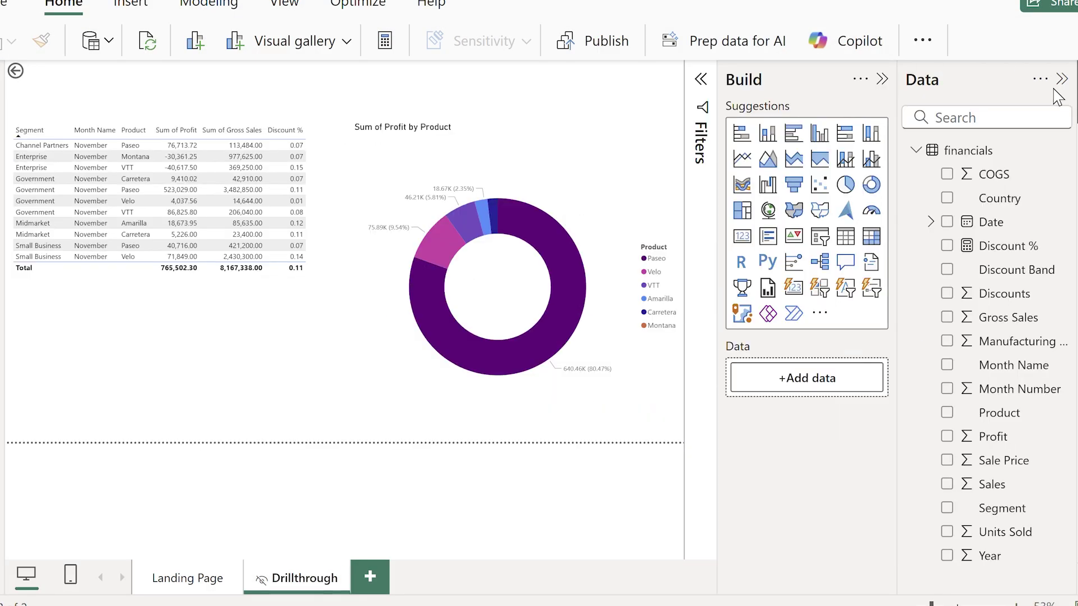
left_click(883, 80)
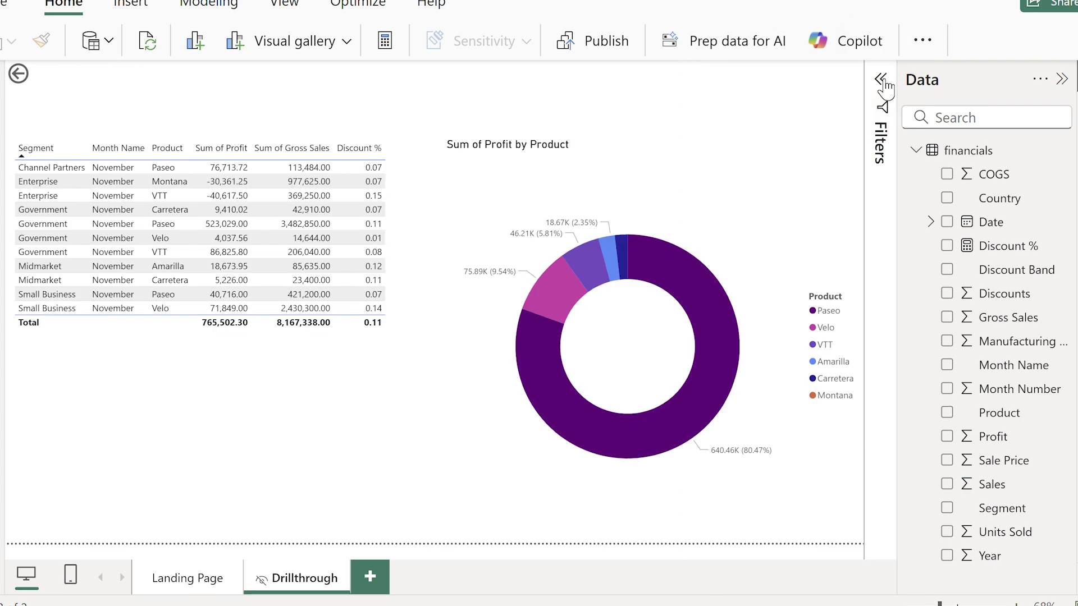
left_click(1061, 78)
left_click(1066, 84)
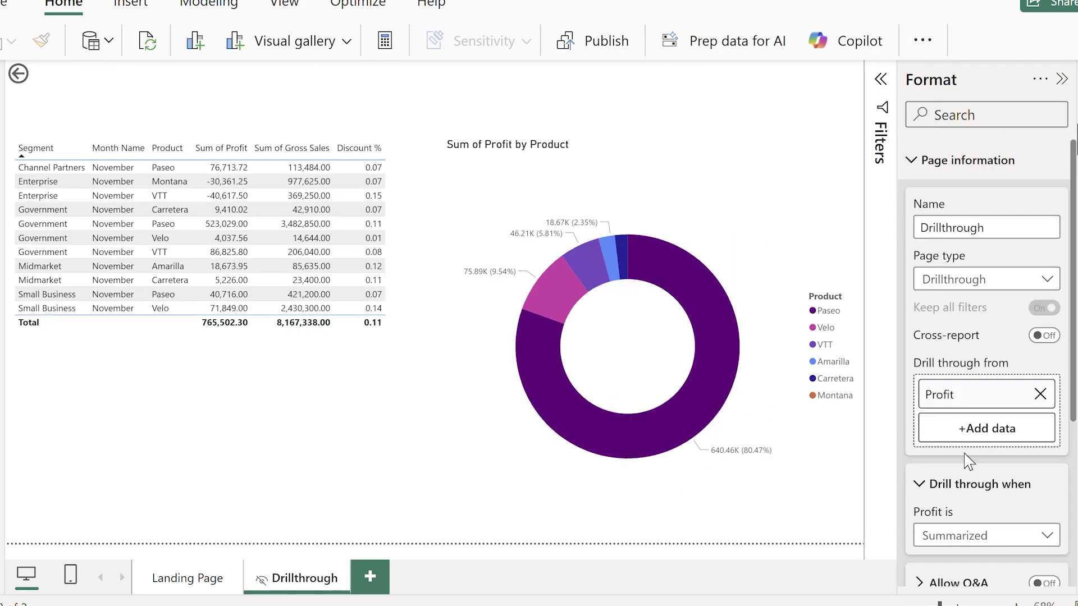
Add Sales, Units Sold and Gross Sales as drill-through fields.
left_click(977, 432)
left_click(735, 377)
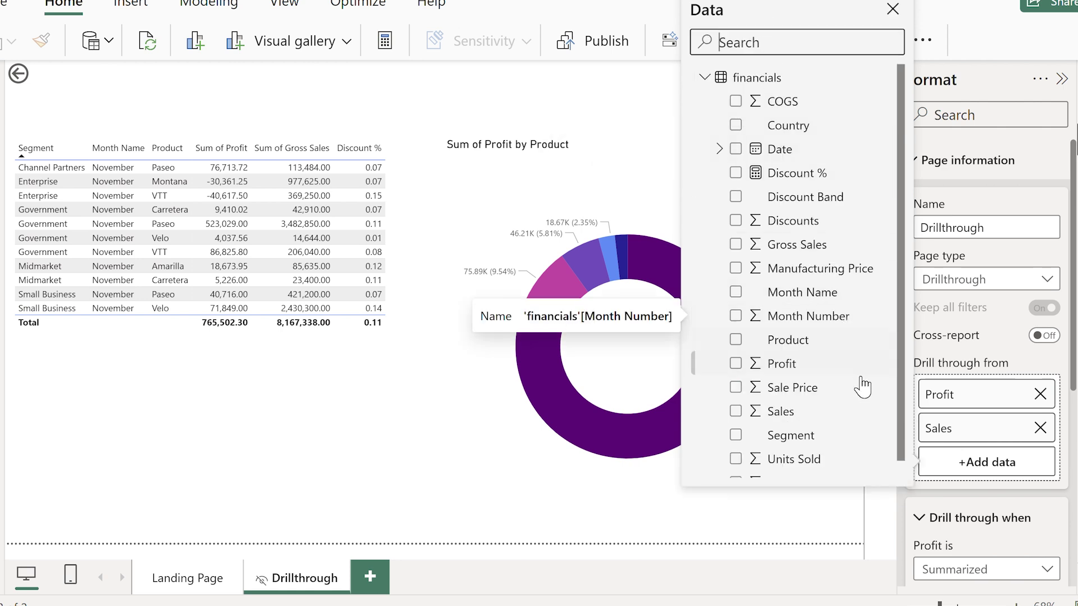
left_click(793, 458)
type("gross")
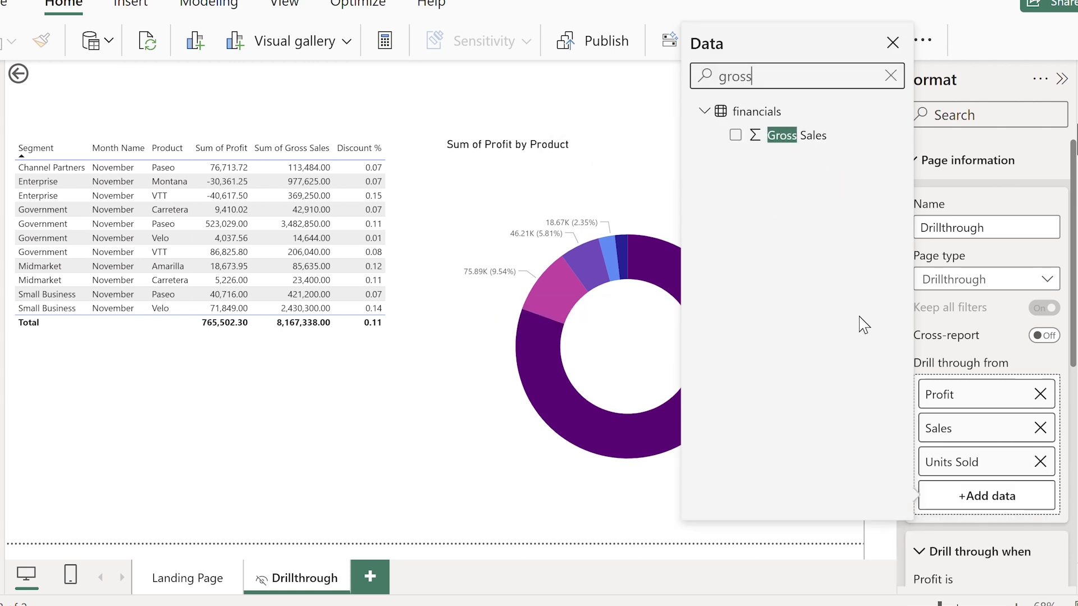
left_click(794, 137)
left_click(587, 85)
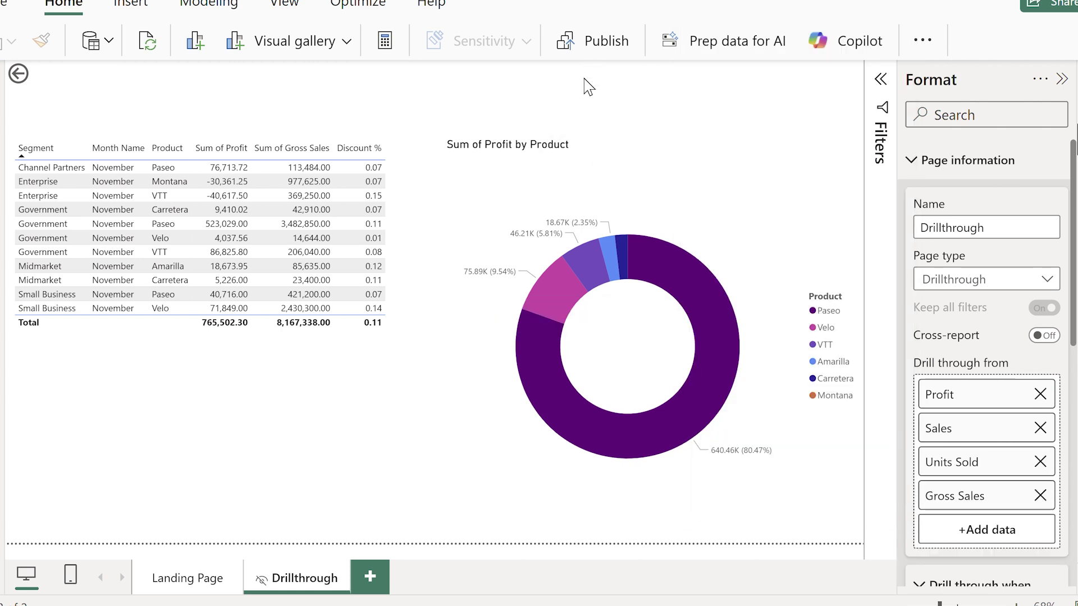
From the Landing Page, drill through from the Gross Sales card to the detail page.
left_click(187, 578)
right_click(464, 188)
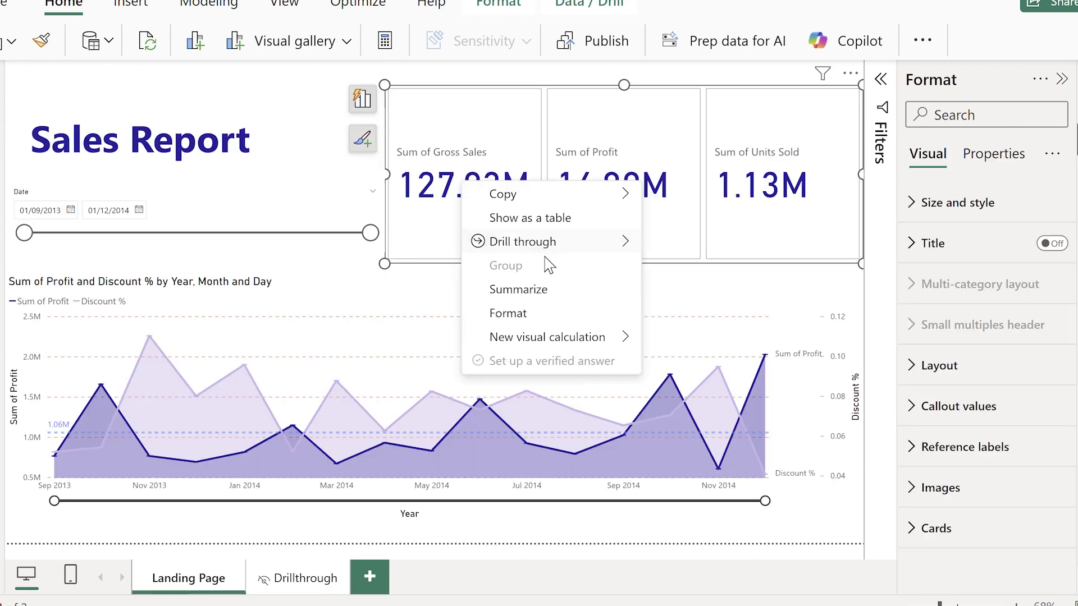
mouse_move(556, 243)
left_click(668, 248)
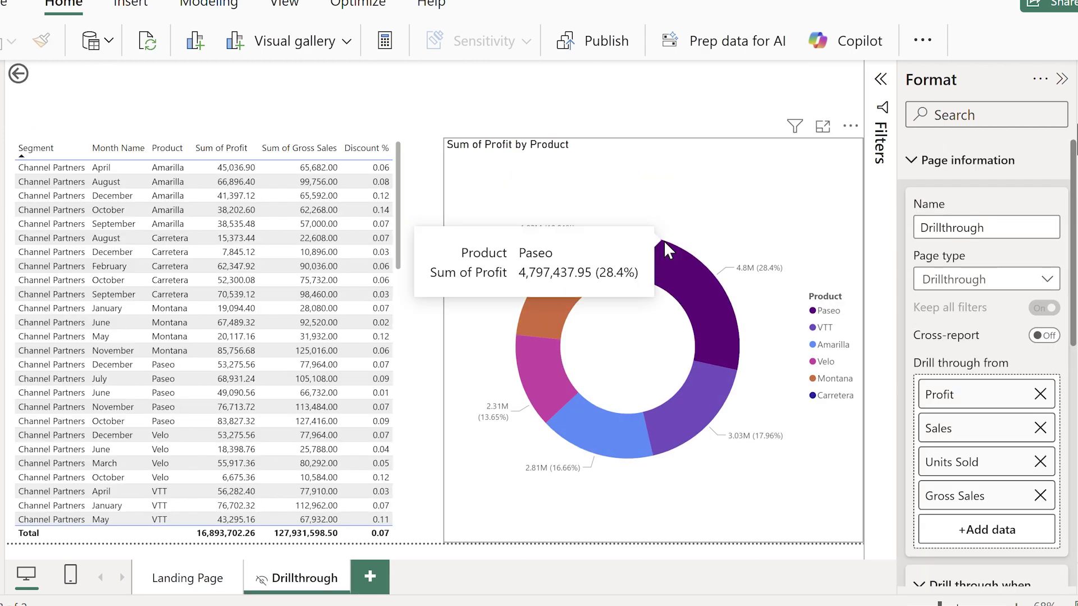
Return to the Landing Page and drag the Date slicer's right edge to widen it.
left_click(174, 581)
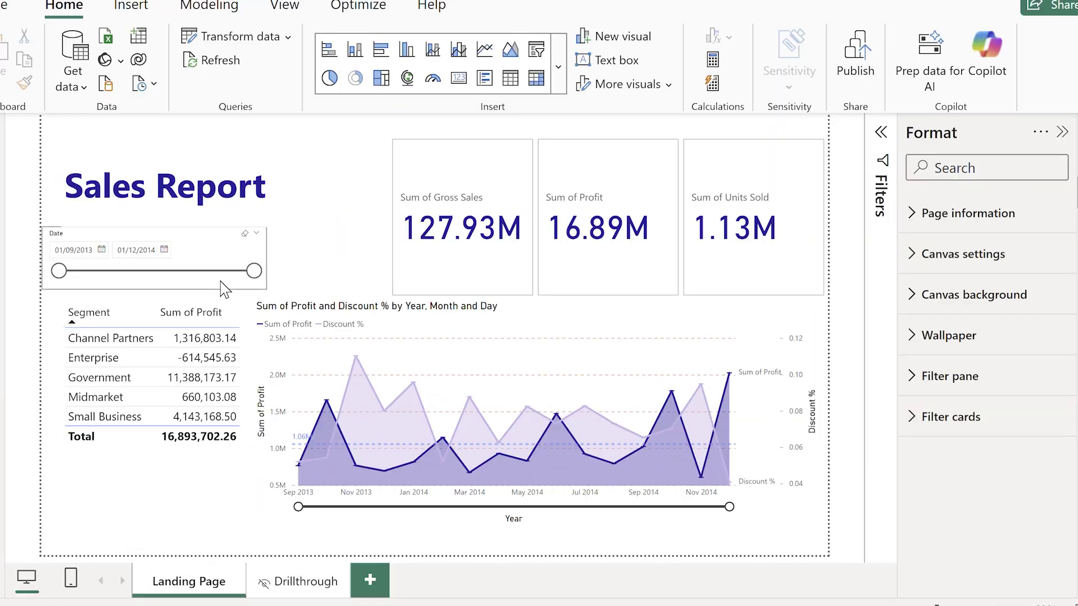
left_click(224, 289)
left_click_drag(267, 258, 369, 256)
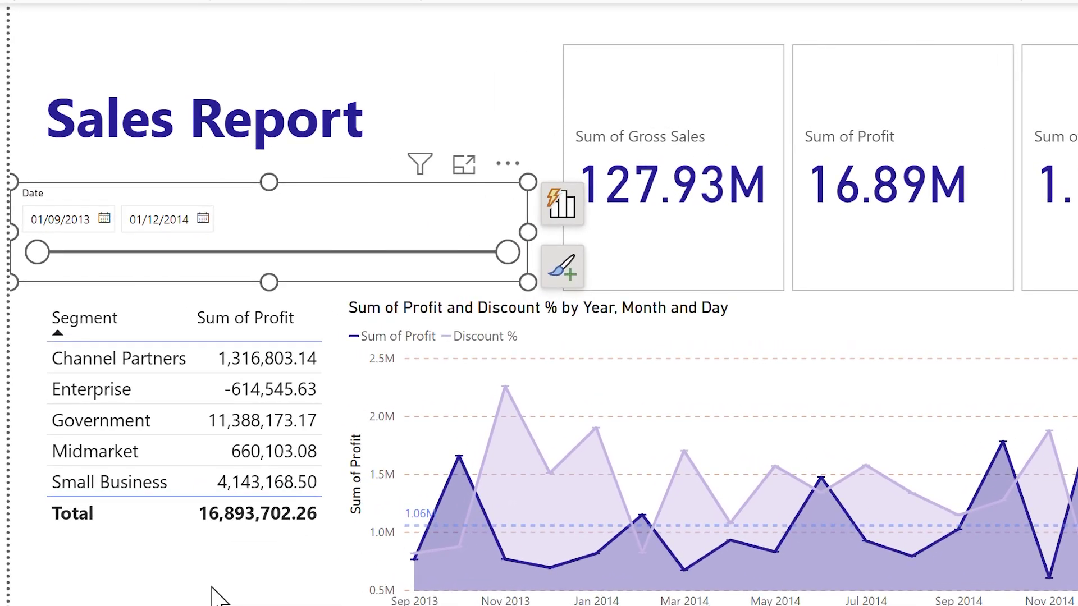
left_click(170, 486)
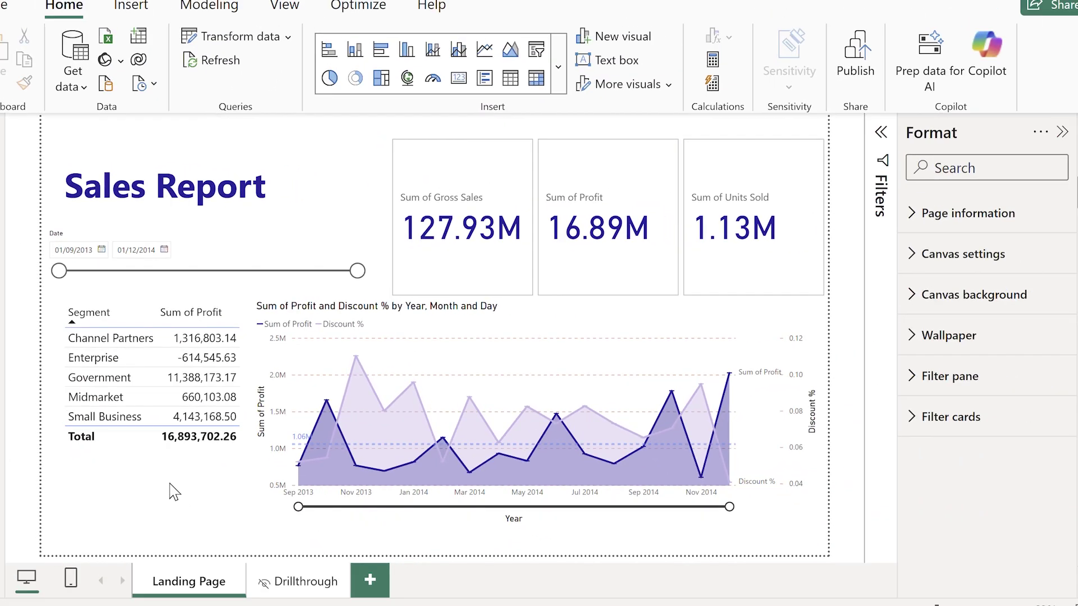
left_click(130, 5)
Insert a blank button and place it below the Segment table.
left_click(884, 54)
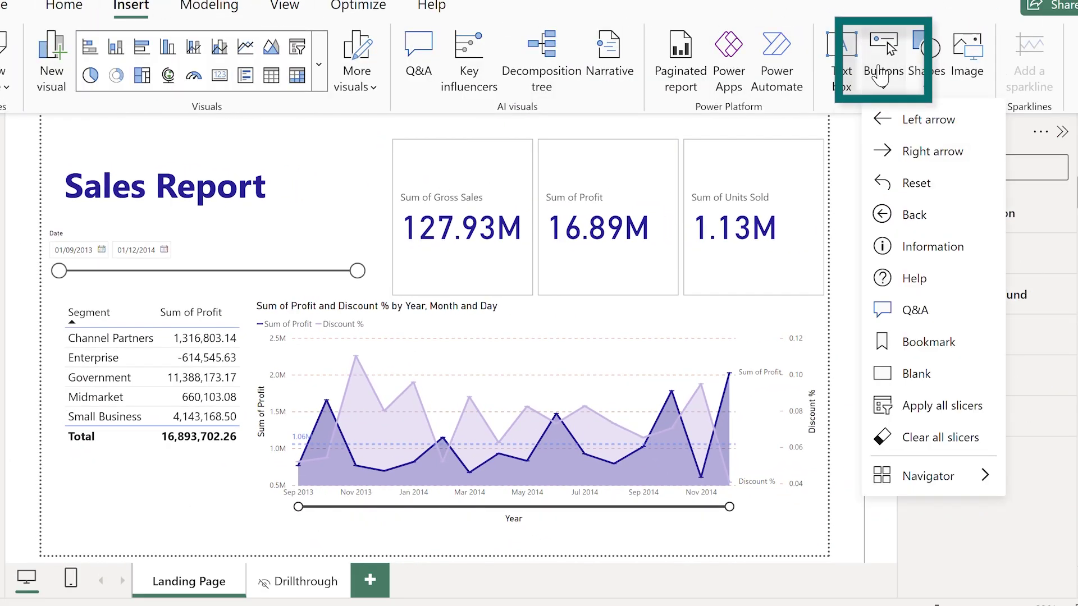
left_click(893, 366)
left_click_drag(90, 143, 242, 518)
Give the button the label text 'Get More Info' at font size 20.
left_click(954, 337)
scroll(981, 404, "down", 3)
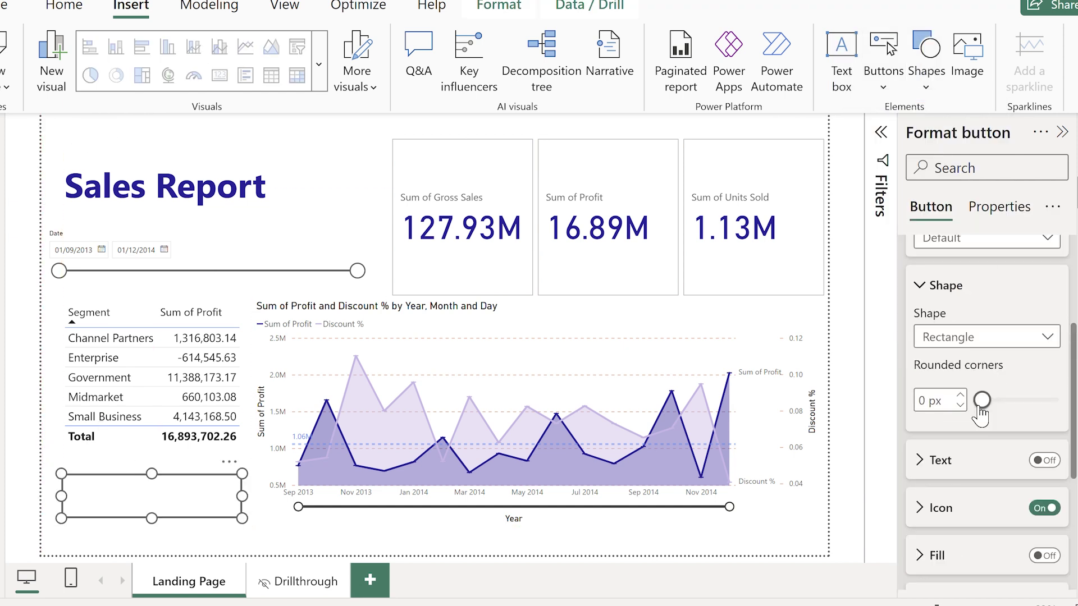
left_click(1044, 459)
left_click(970, 512)
type("Get More Info")
double_click(1019, 563)
type("20")
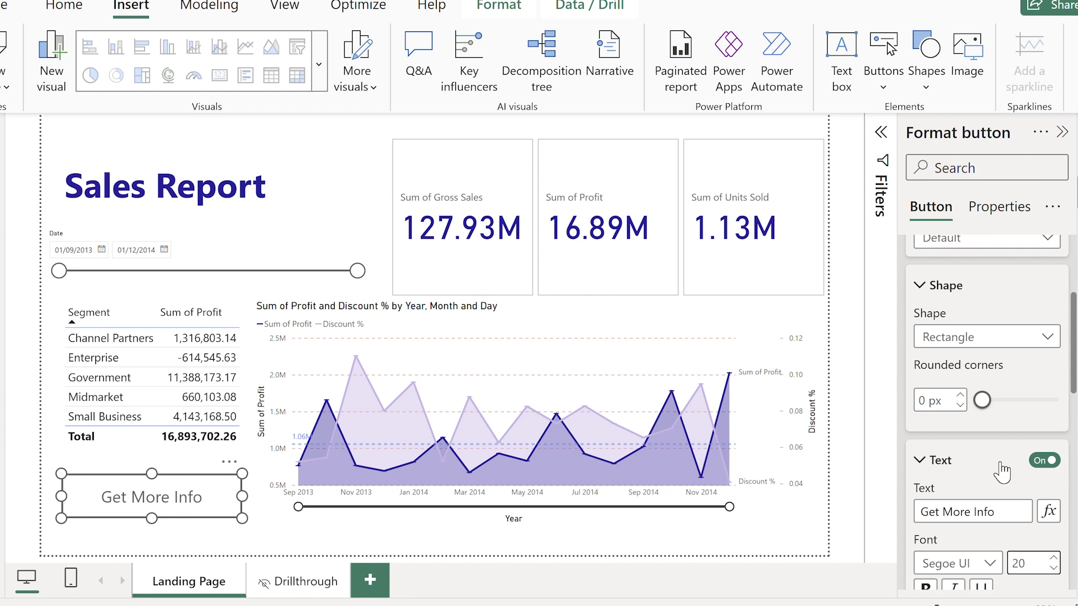
scroll(1003, 474, "up", 5)
left_click(991, 345)
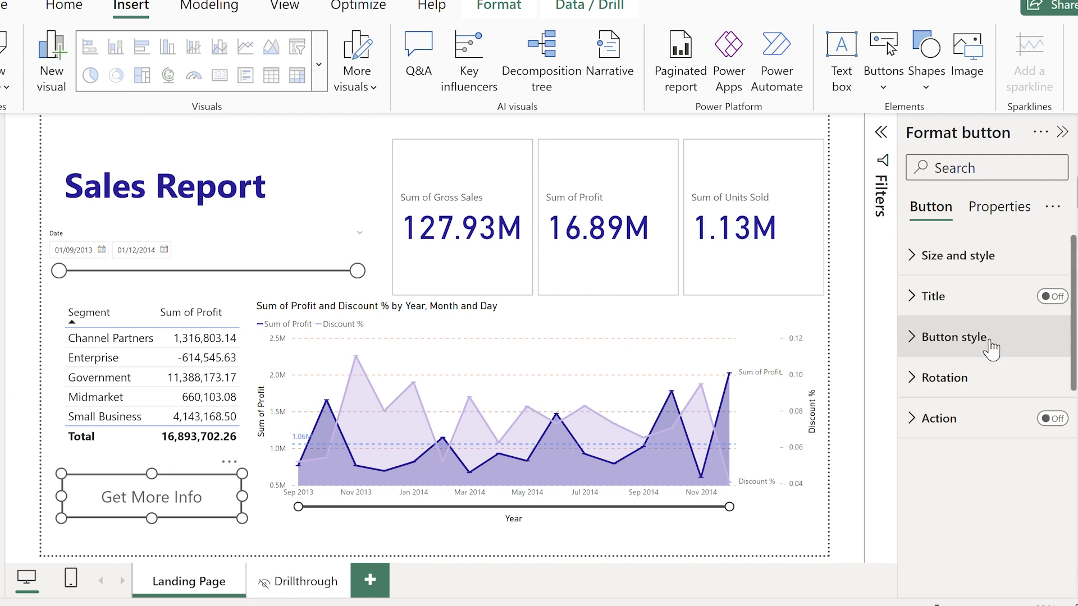
Turn on the button's action as Drill through with destination the Drillthrough page.
left_click(920, 418)
left_click(1055, 418)
scroll(1061, 388, "down", 3)
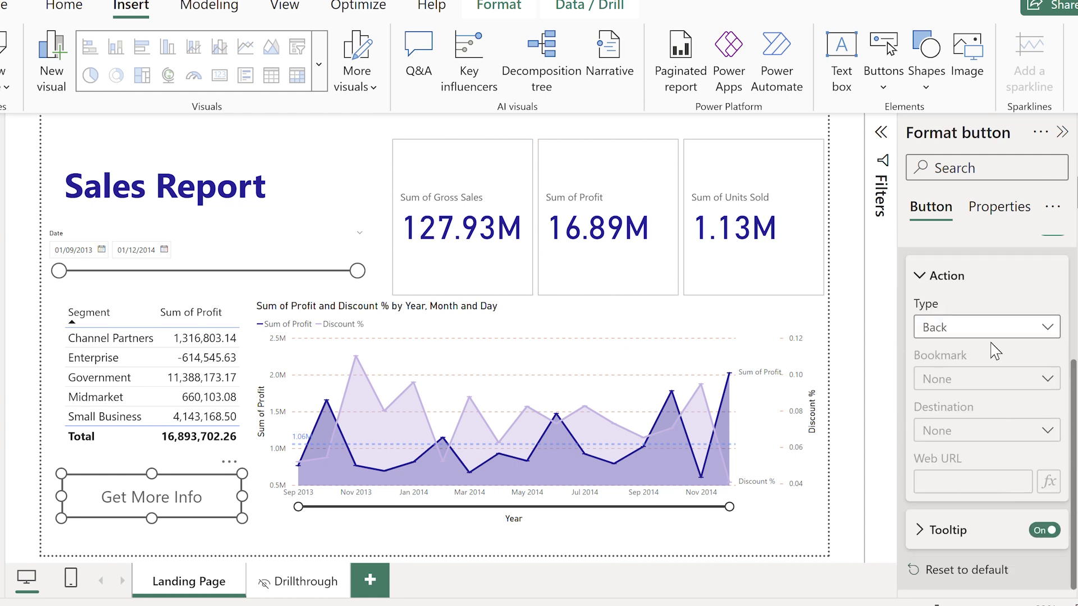
left_click(1047, 328)
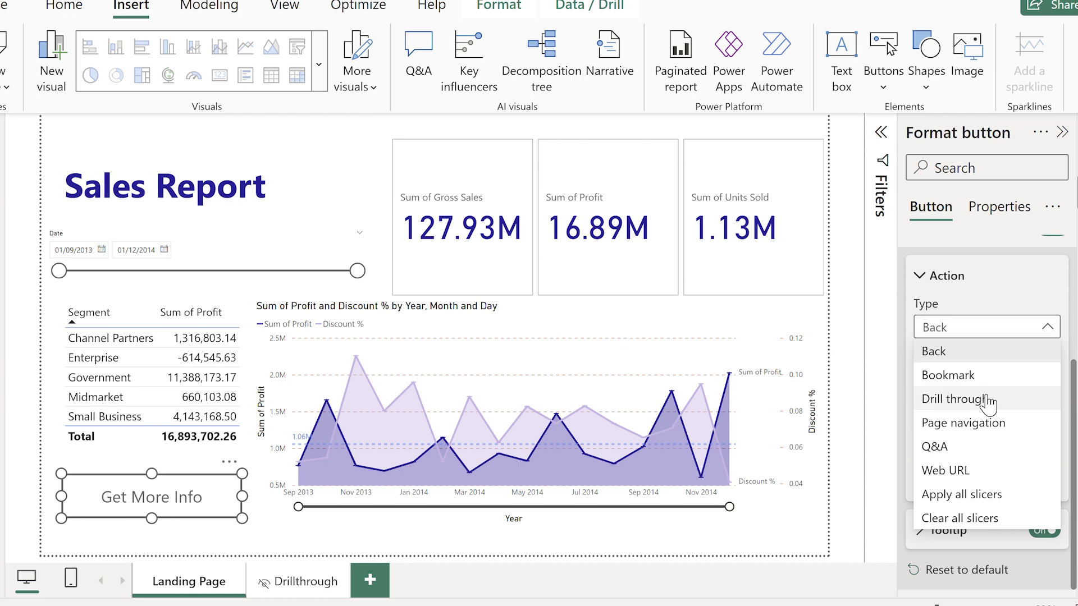
left_click(955, 399)
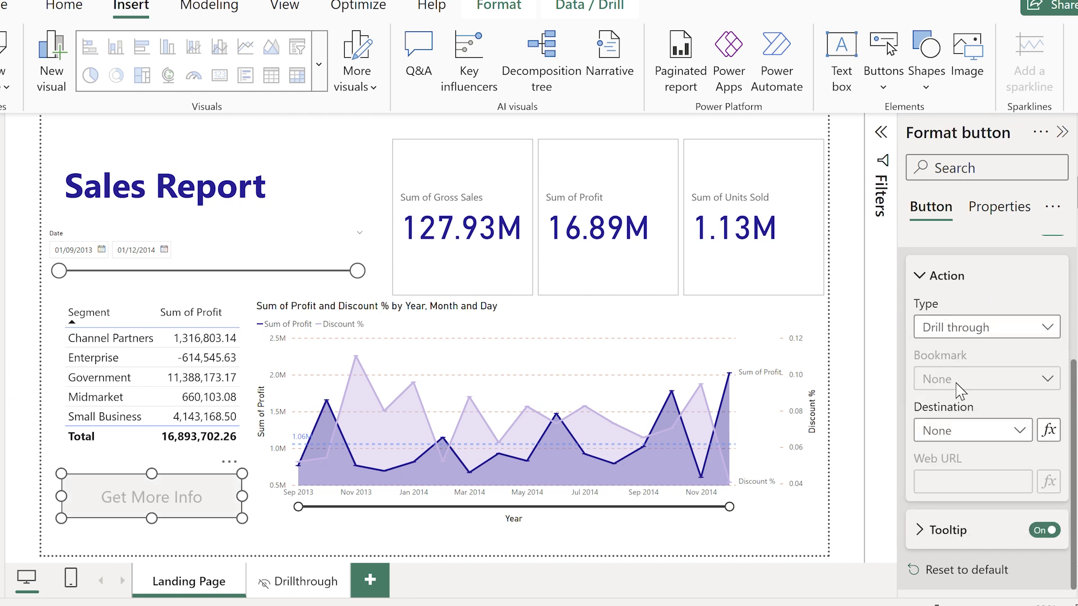
left_click(947, 432)
left_click(958, 480)
left_click(857, 511)
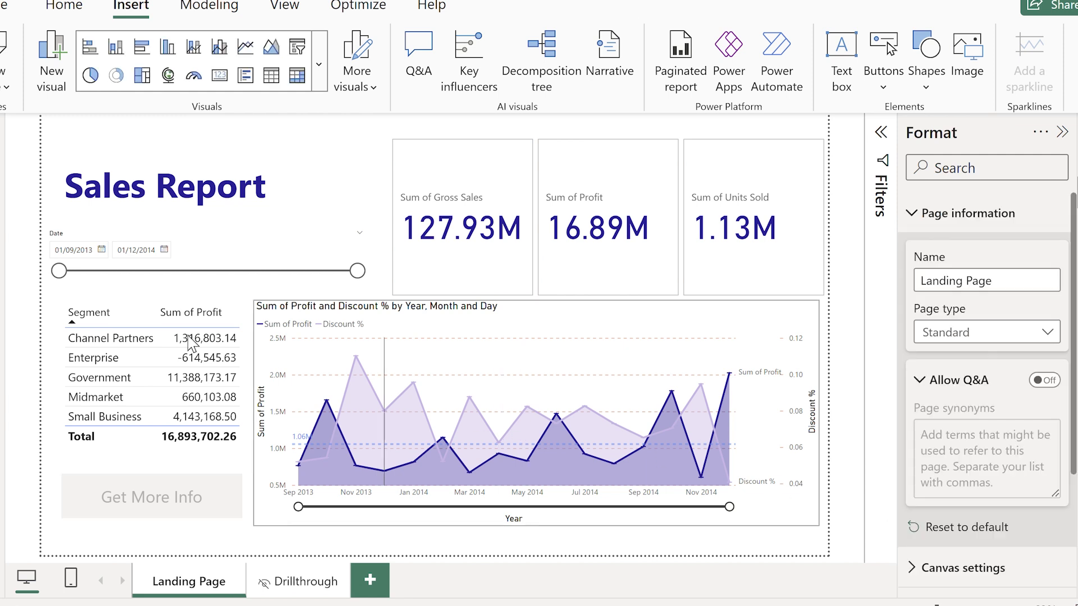
Drill through via Get More Info for Channel Partners, go back, then repeat for Small Business.
left_click(131, 340)
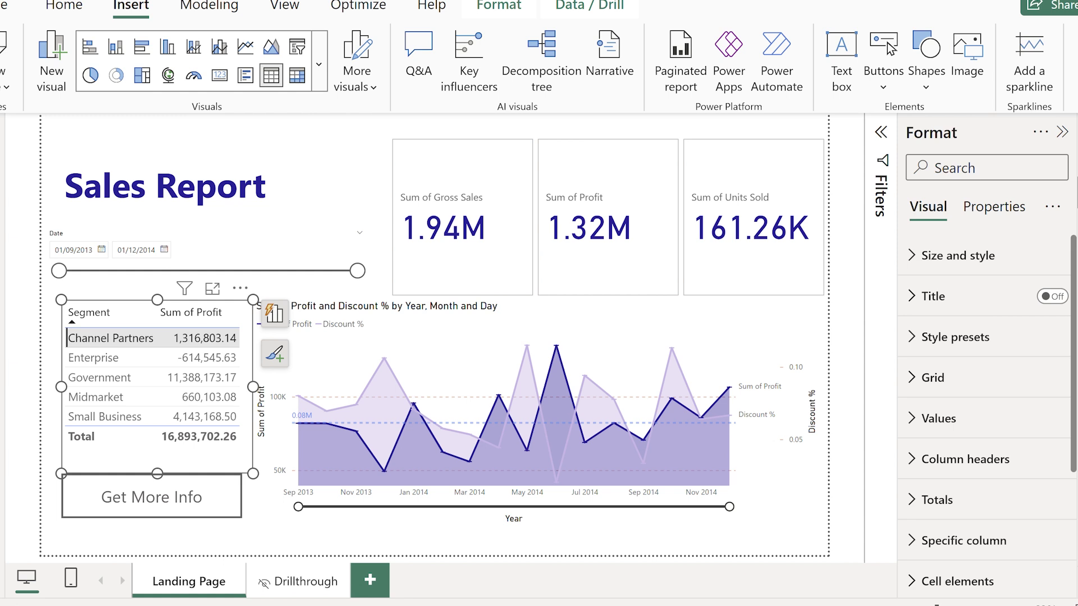
left_click(154, 507, "ctrl")
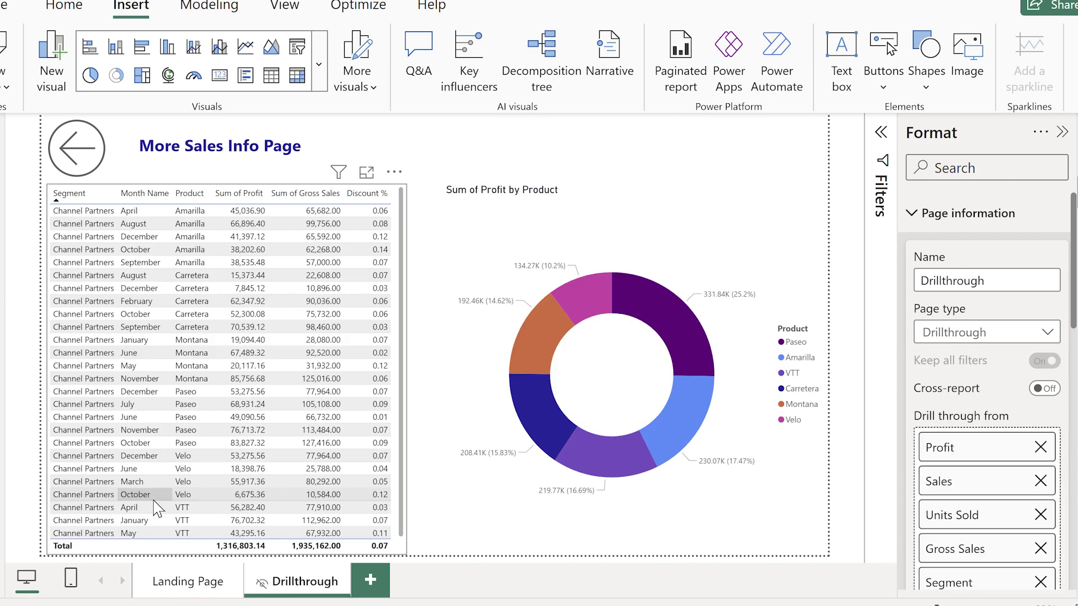
left_click(90, 149, "ctrl")
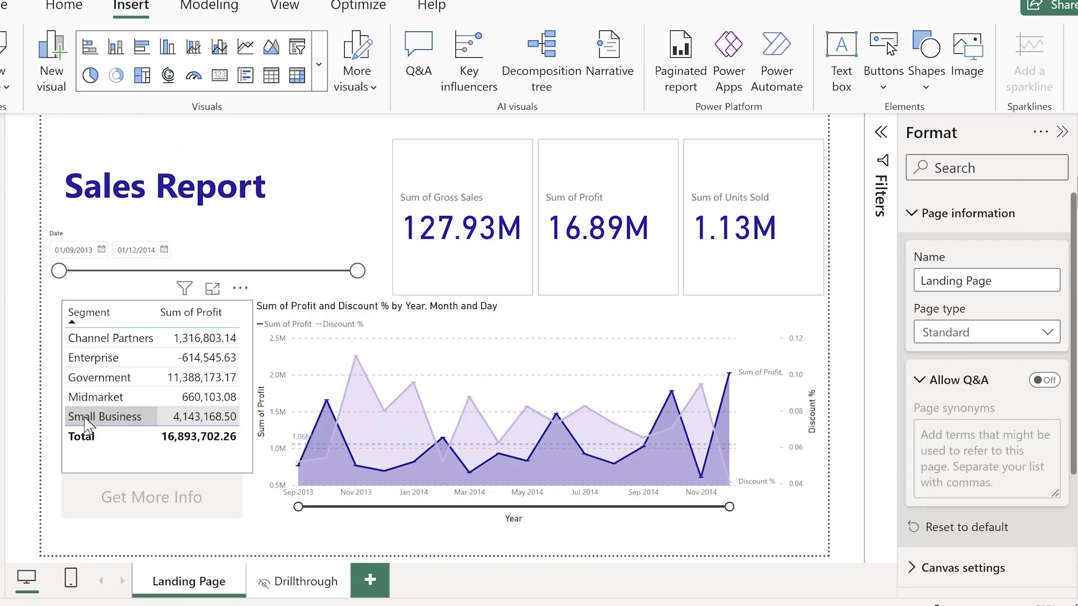
left_click(151, 500, "ctrl")
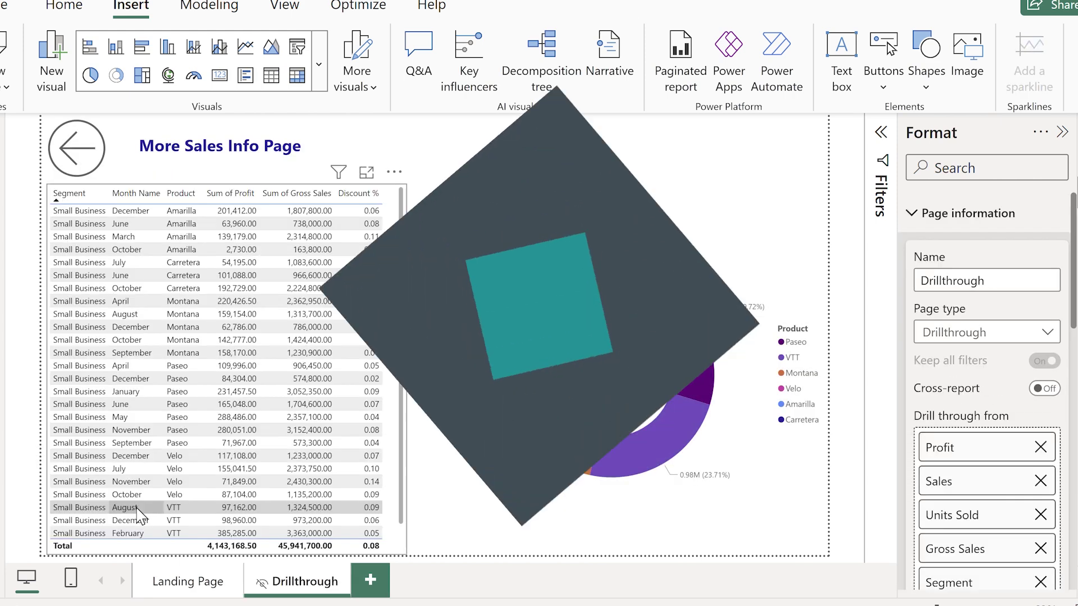